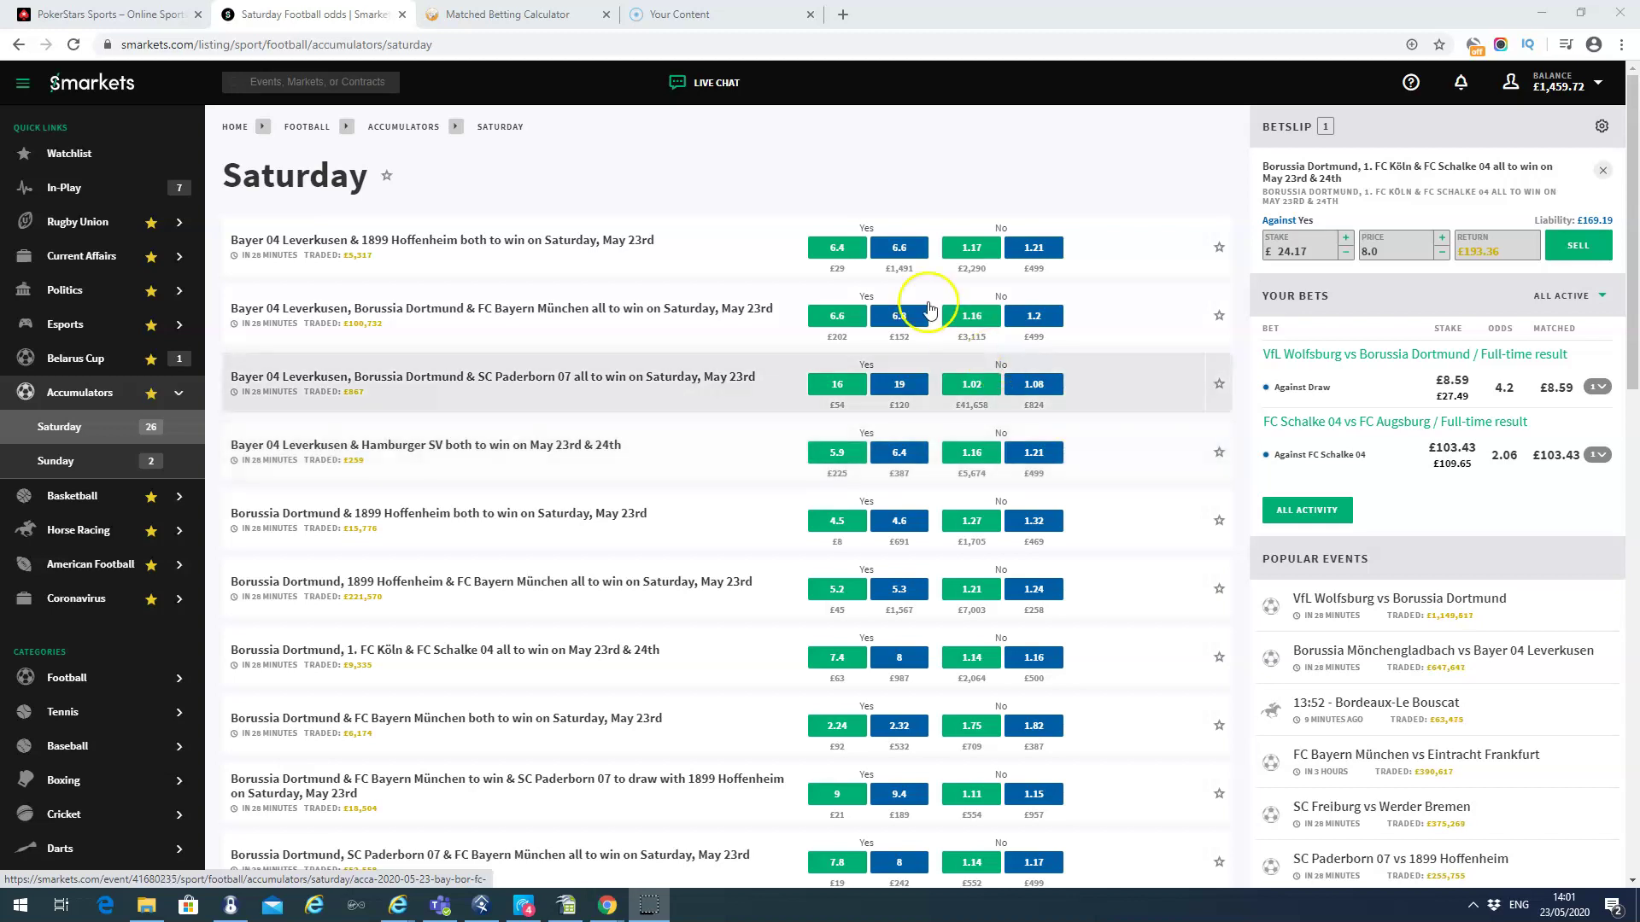
# - Switch to PokerStars Sports and check the odds and stake of the Dortmund, Schalke and Köln treble in the bet slip
pyautogui.click(588, 222)
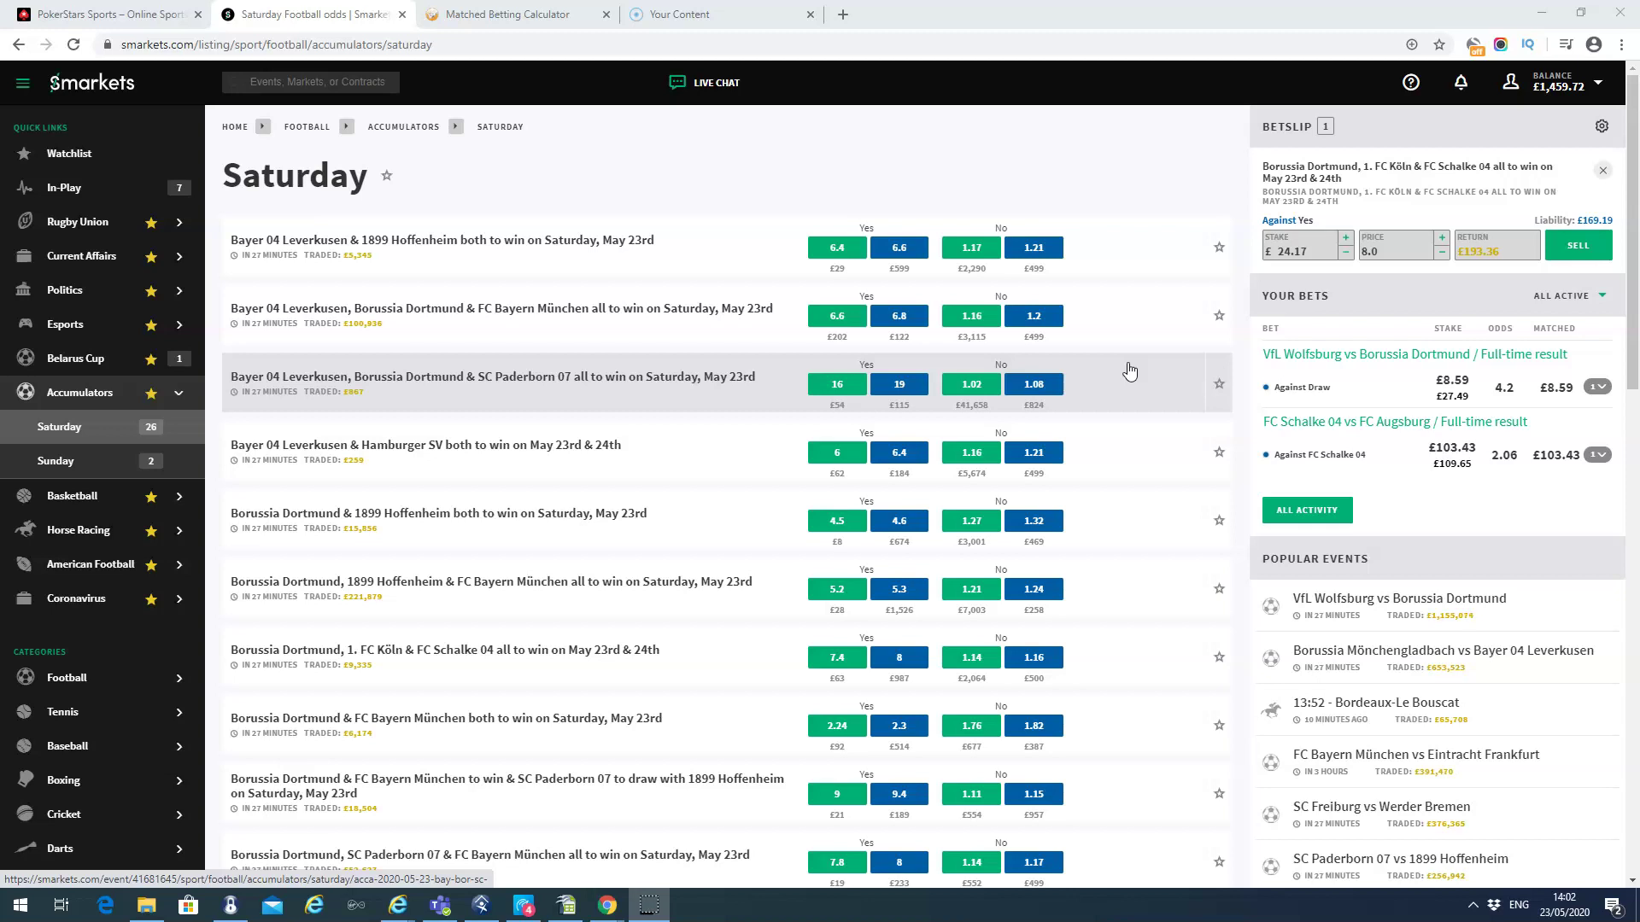
pyautogui.click(141, 17)
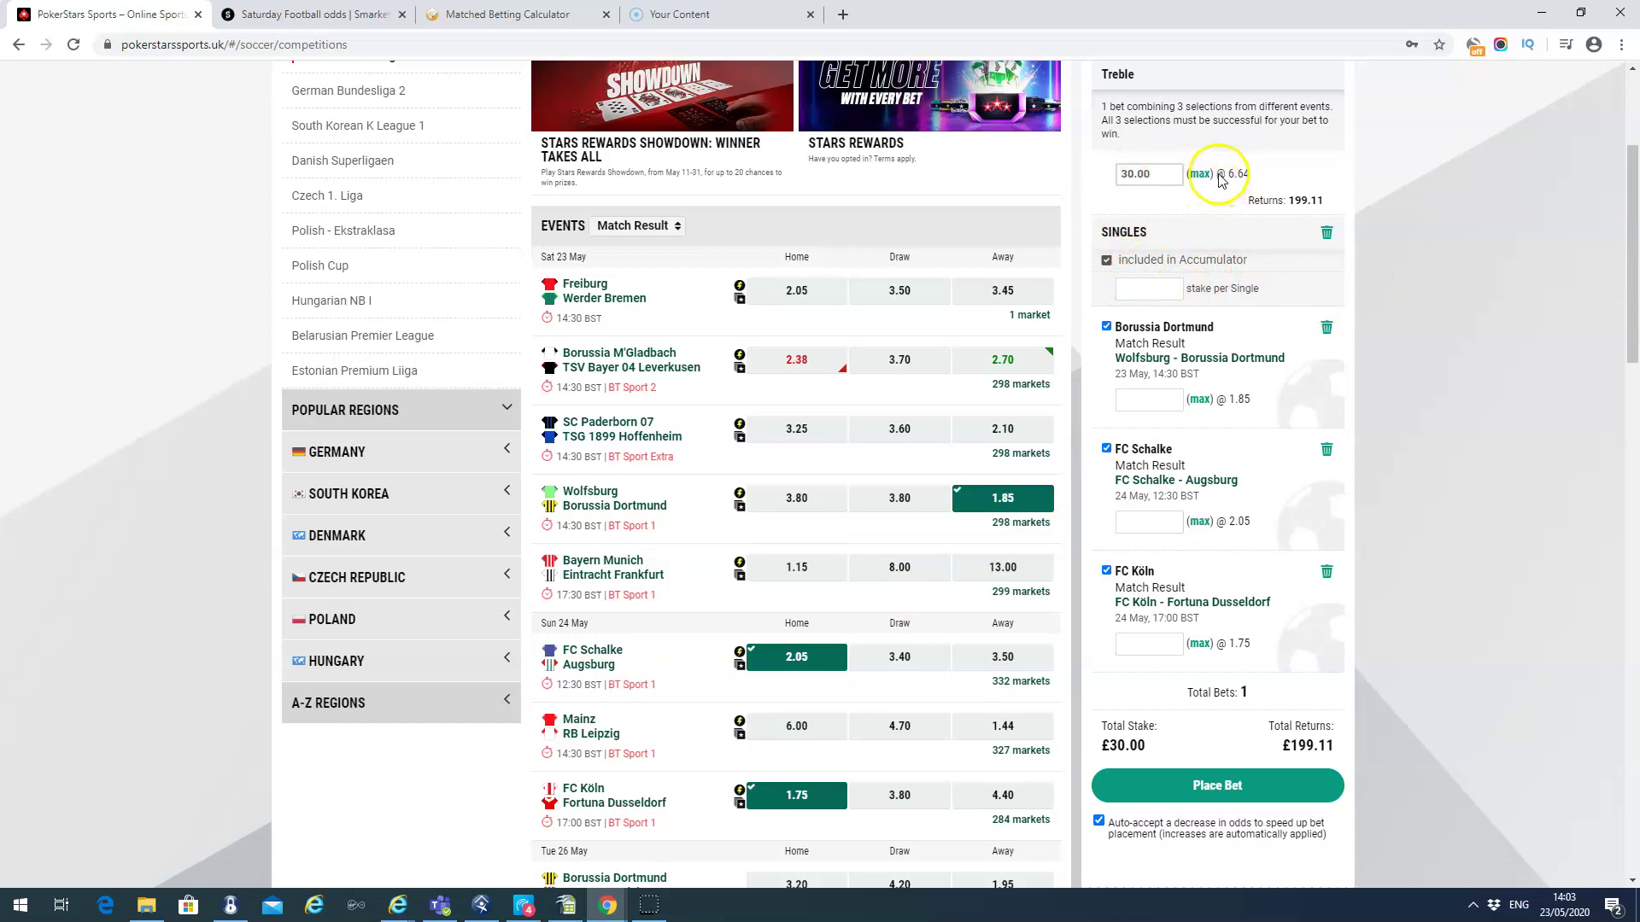
pyautogui.moveTo(1216, 174); pyautogui.dragTo(1249, 175)
pyautogui.click(1269, 174)
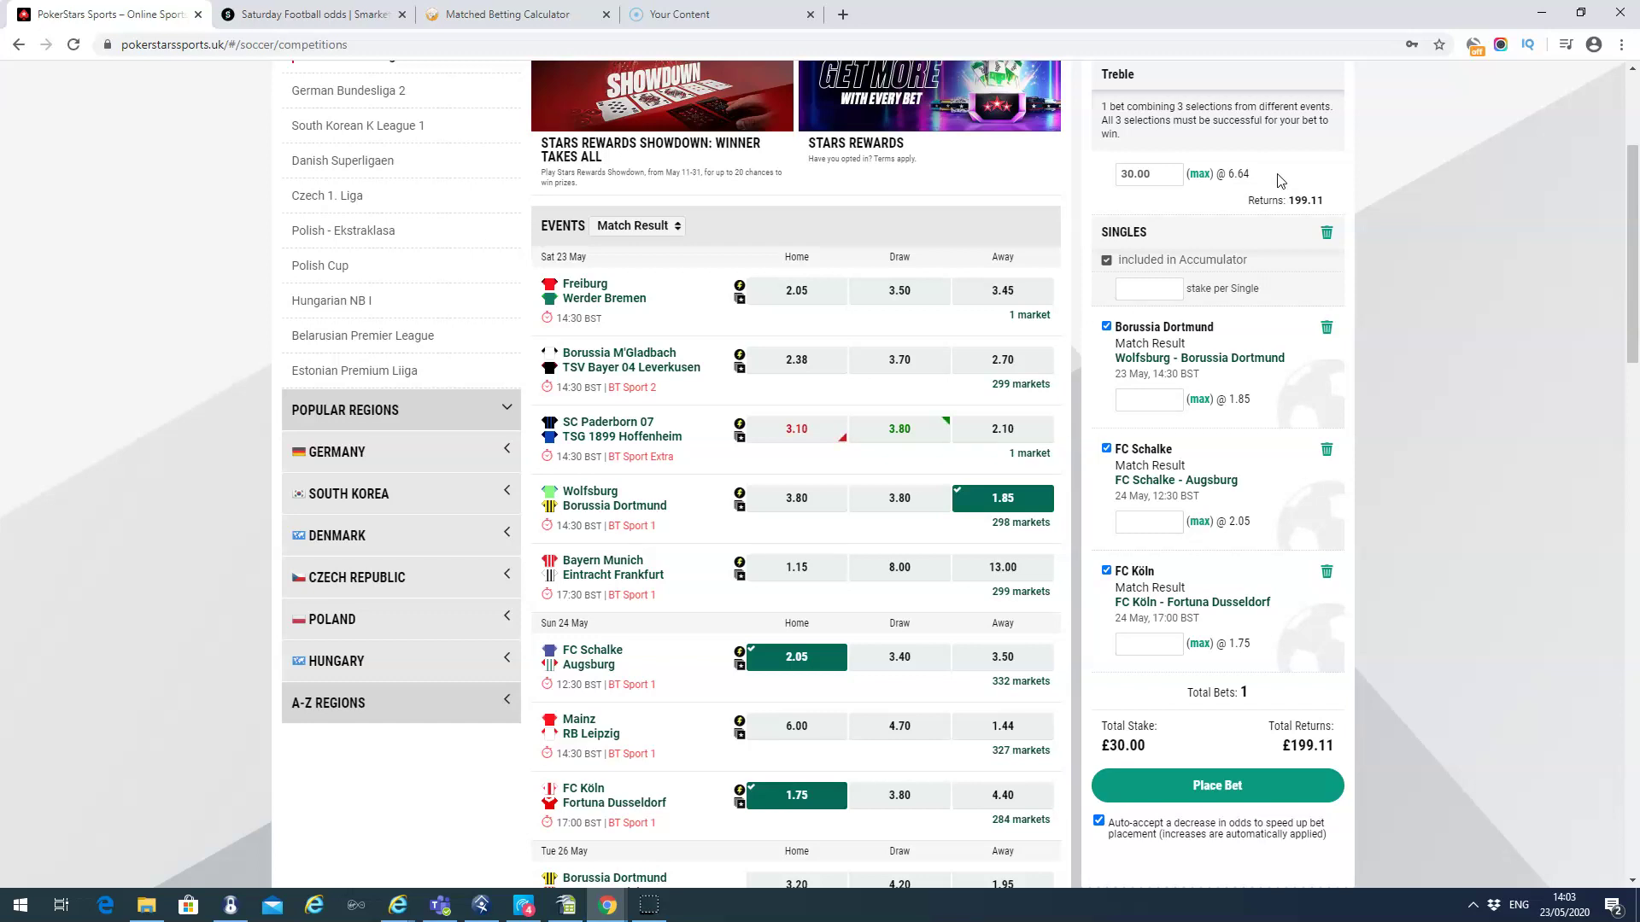
pyautogui.click(1141, 173)
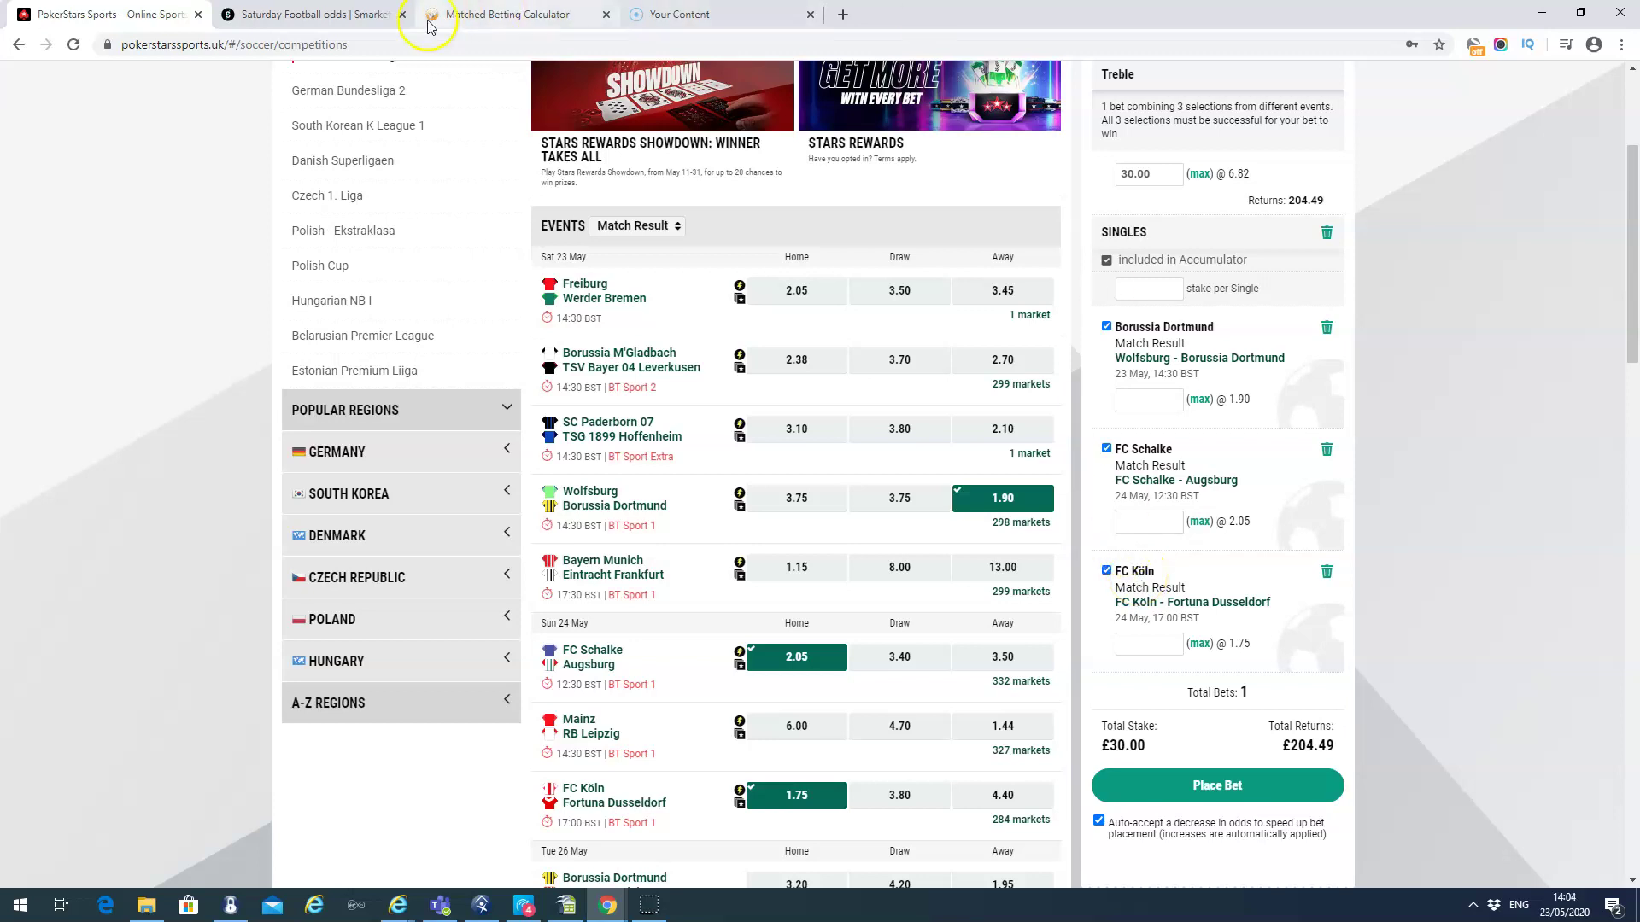
# - Switch to Smarkets and check the lay odds and bet slip for the Dortmund, Köln and Schalke accumulator
pyautogui.click(317, 19)
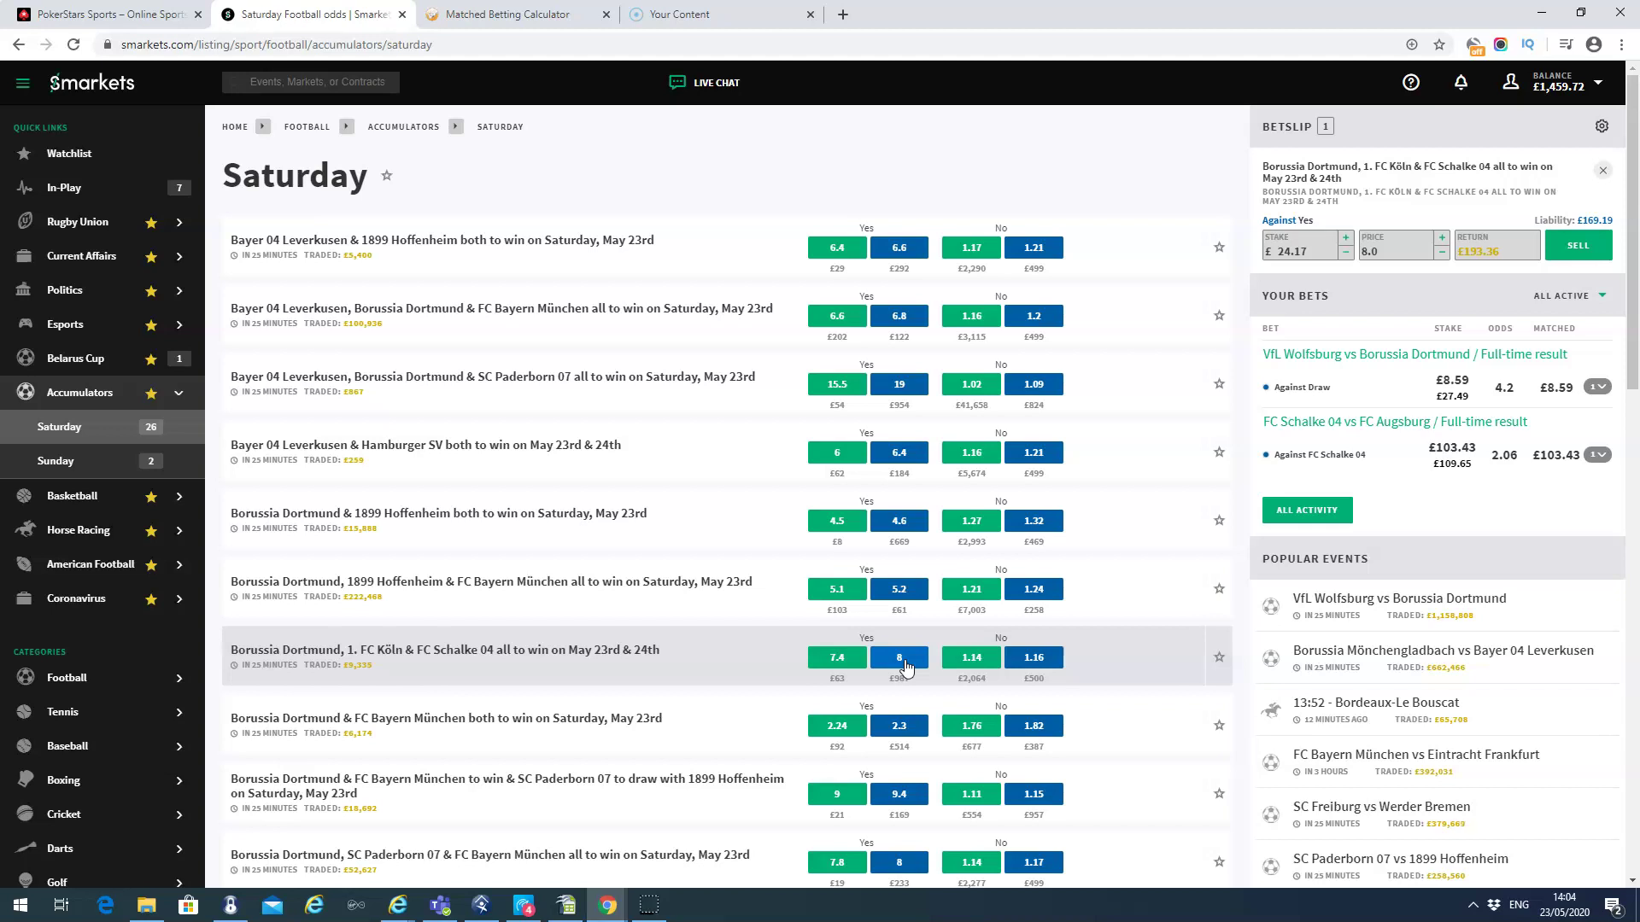
pyautogui.click(1290, 173)
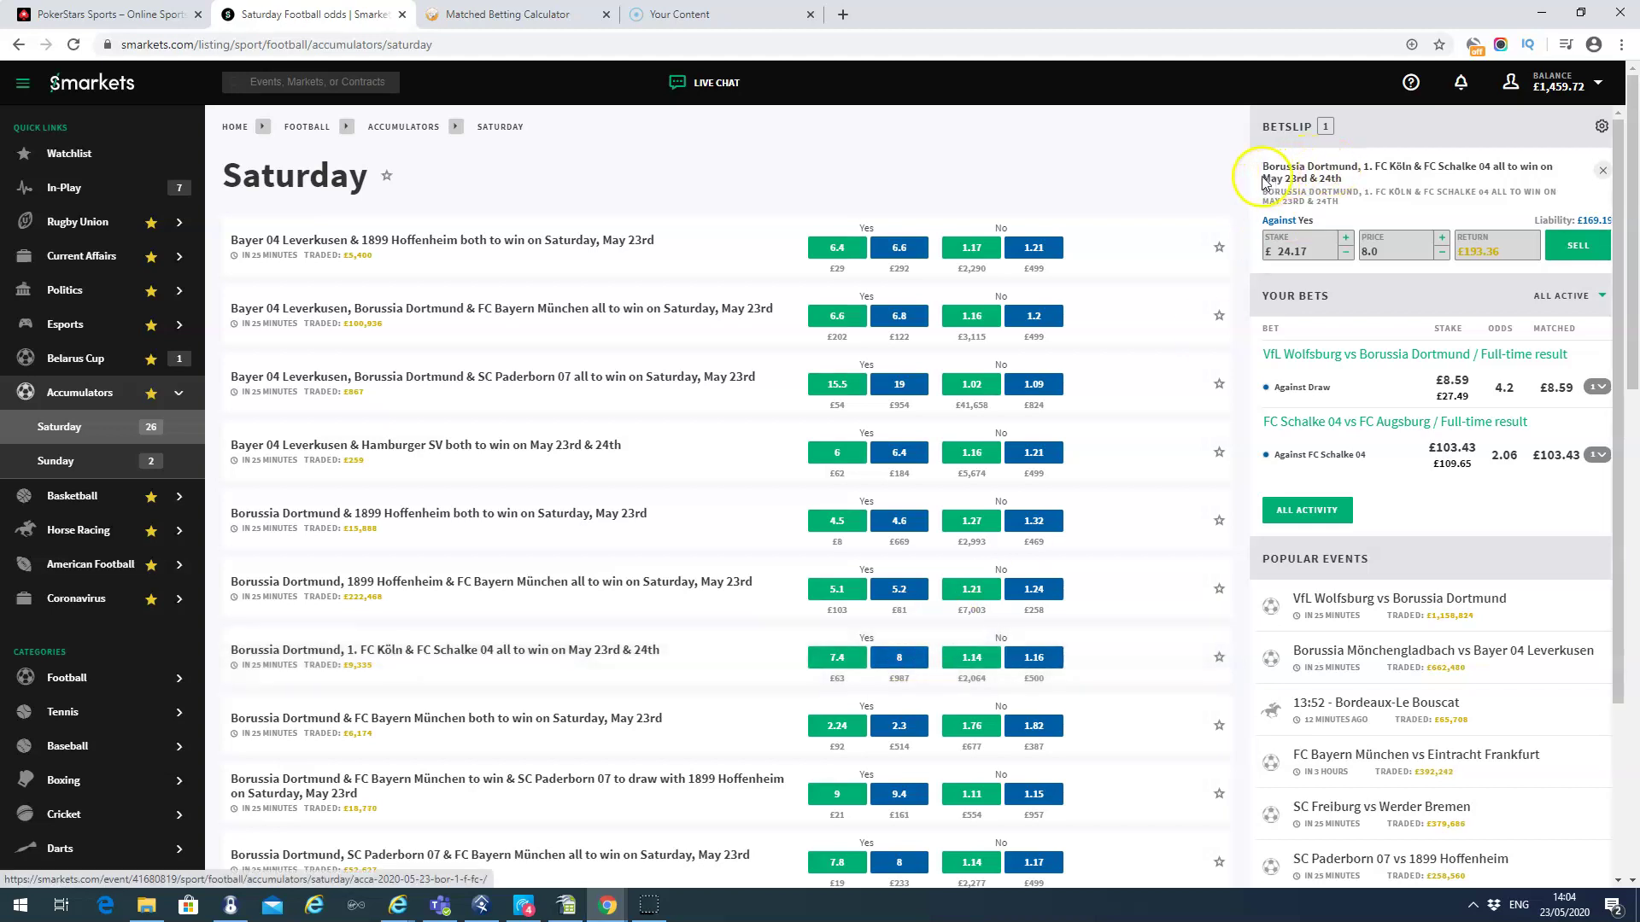
pyautogui.click(1107, 373)
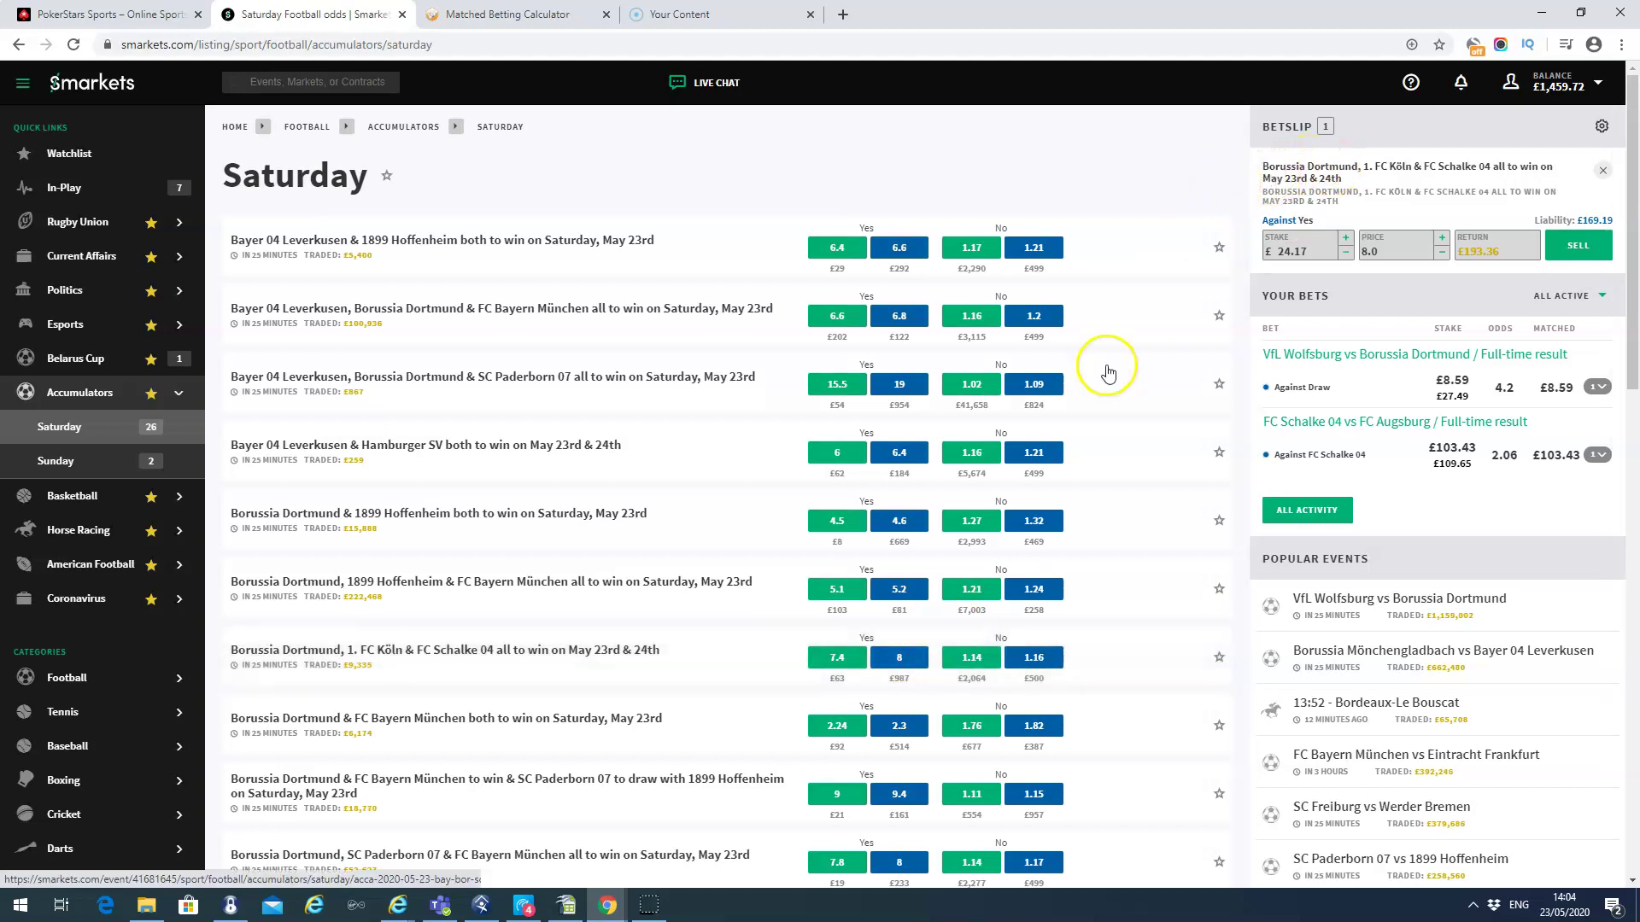
pyautogui.click(1230, 235)
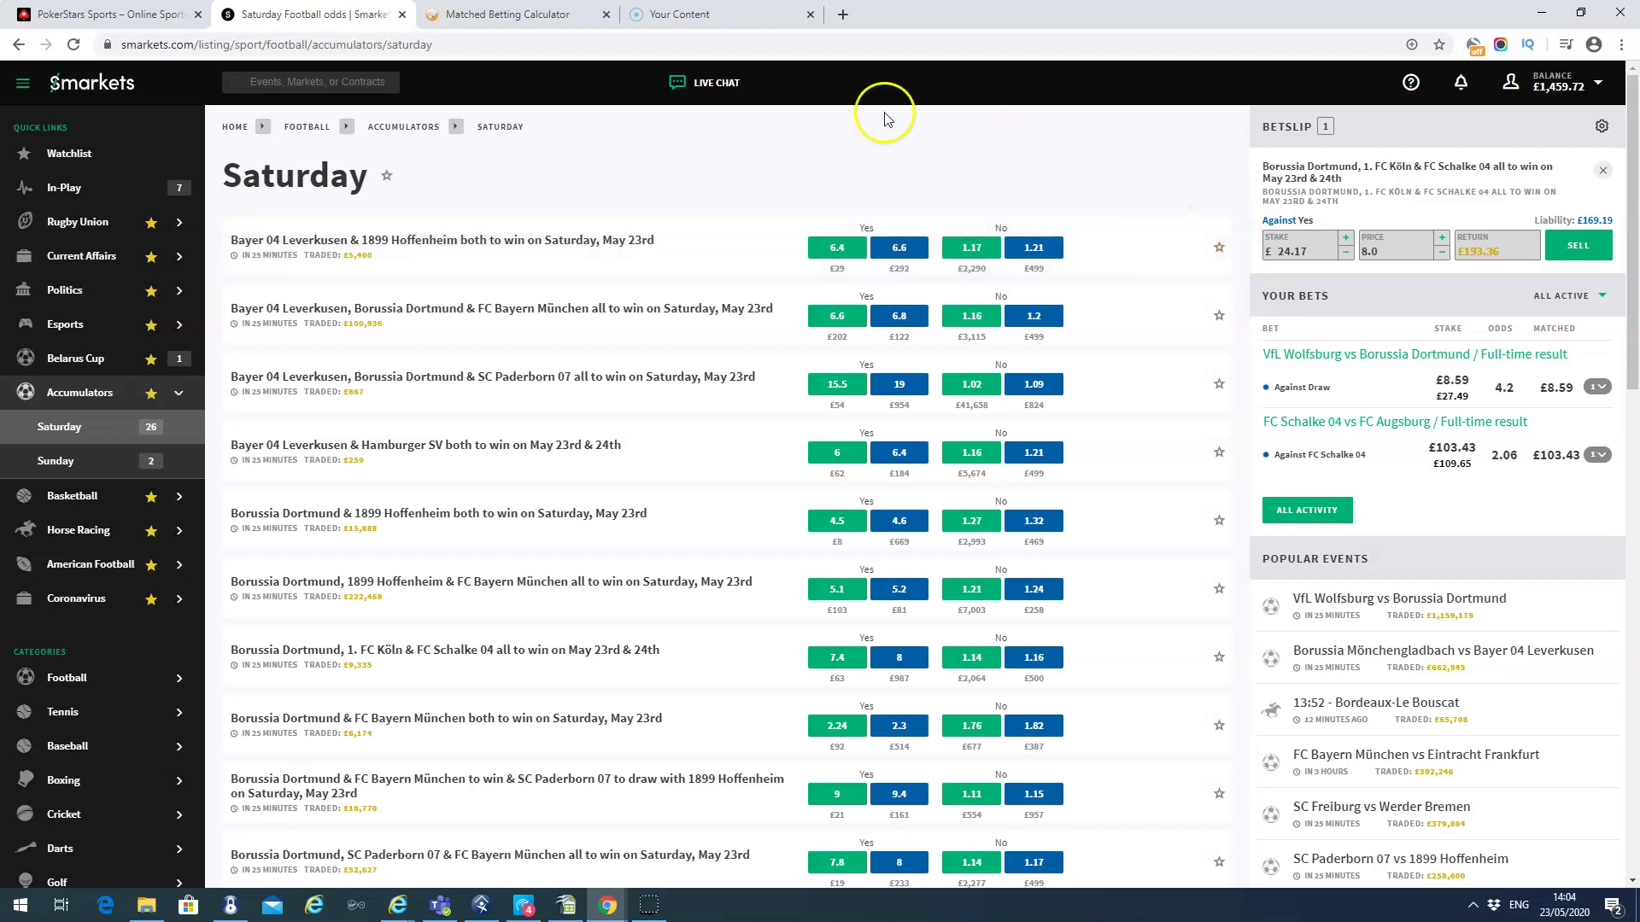
# - Check the treble's current odds on PokerStars Sports and set the Matched Betting Calculator's back odds to 6.82
pyautogui.click(530, 29)
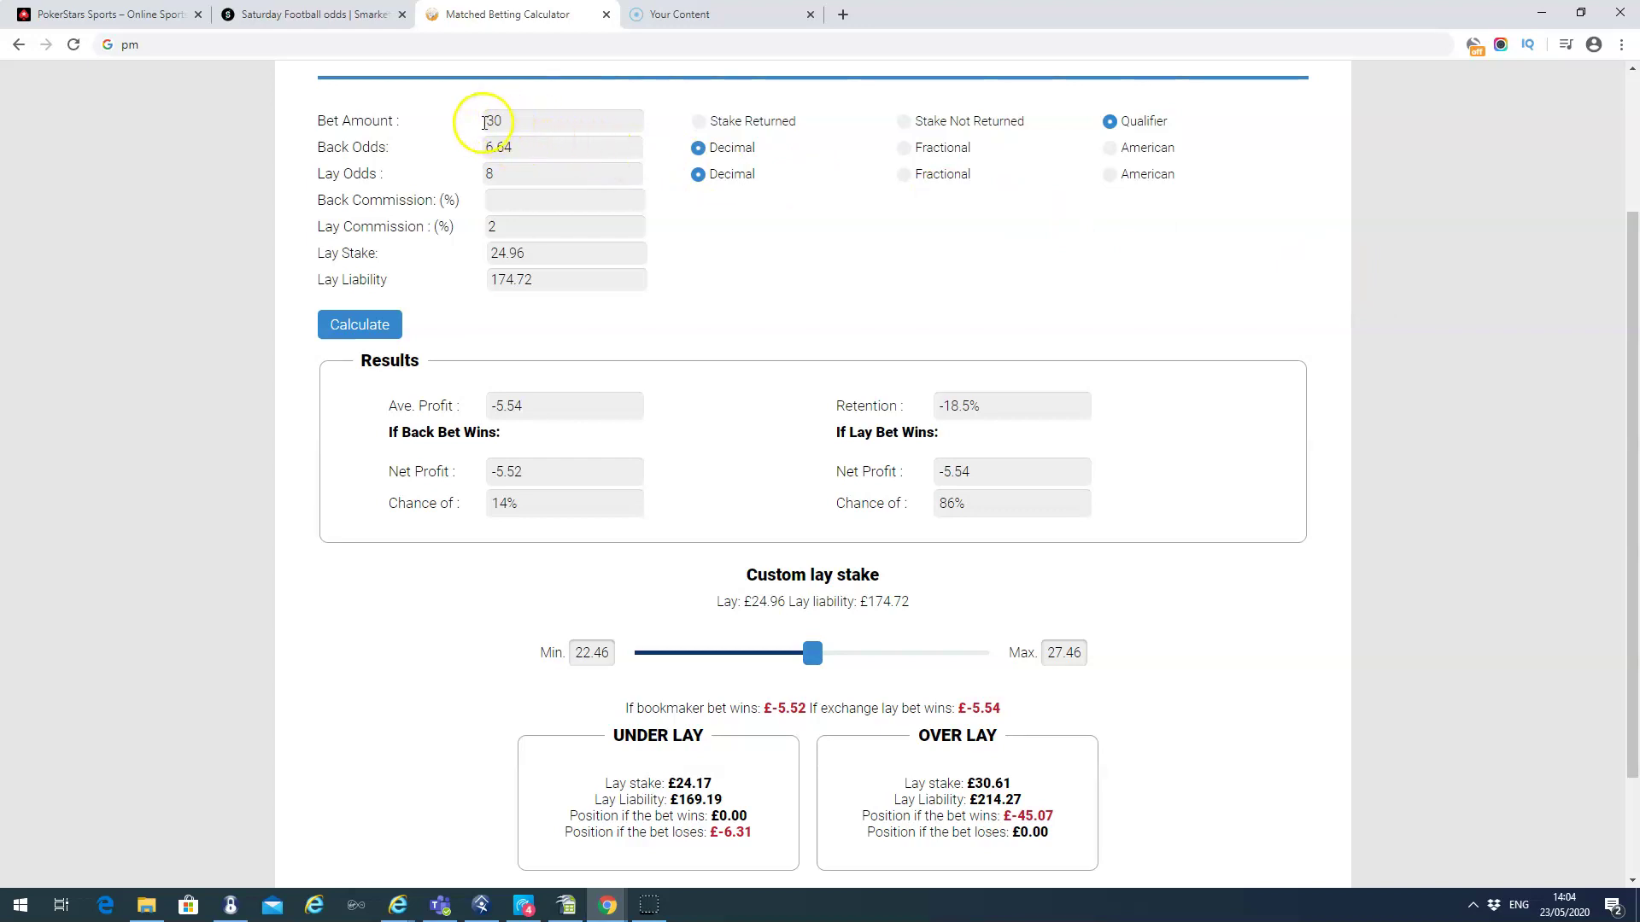
pyautogui.click(525, 145)
pyautogui.click(135, 14)
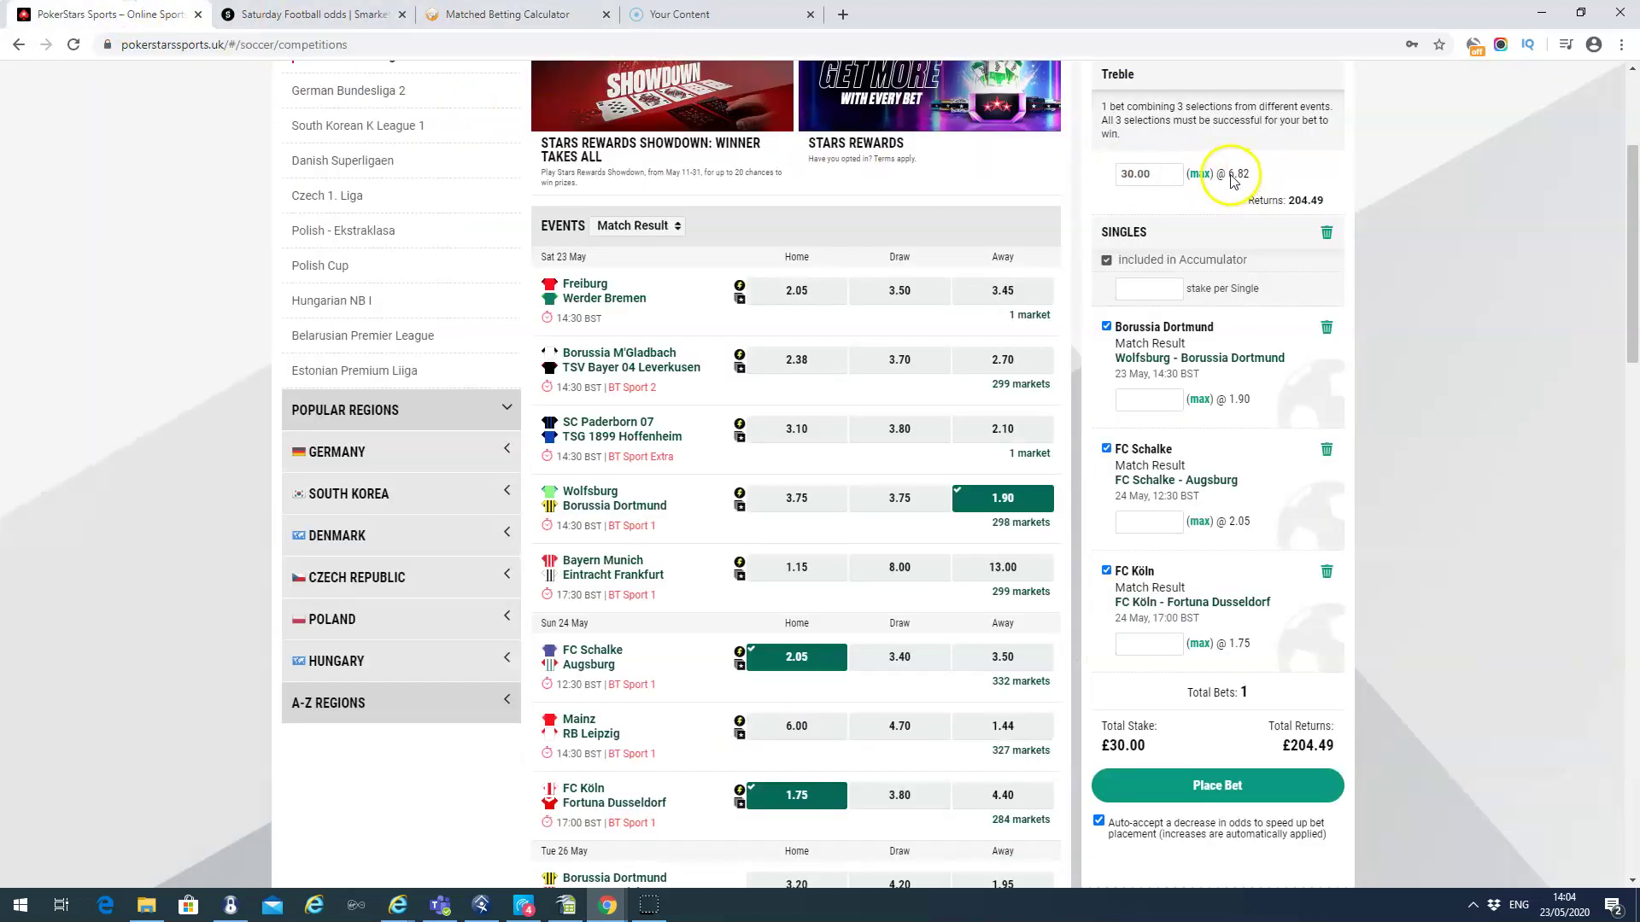
pyautogui.click(472, 14)
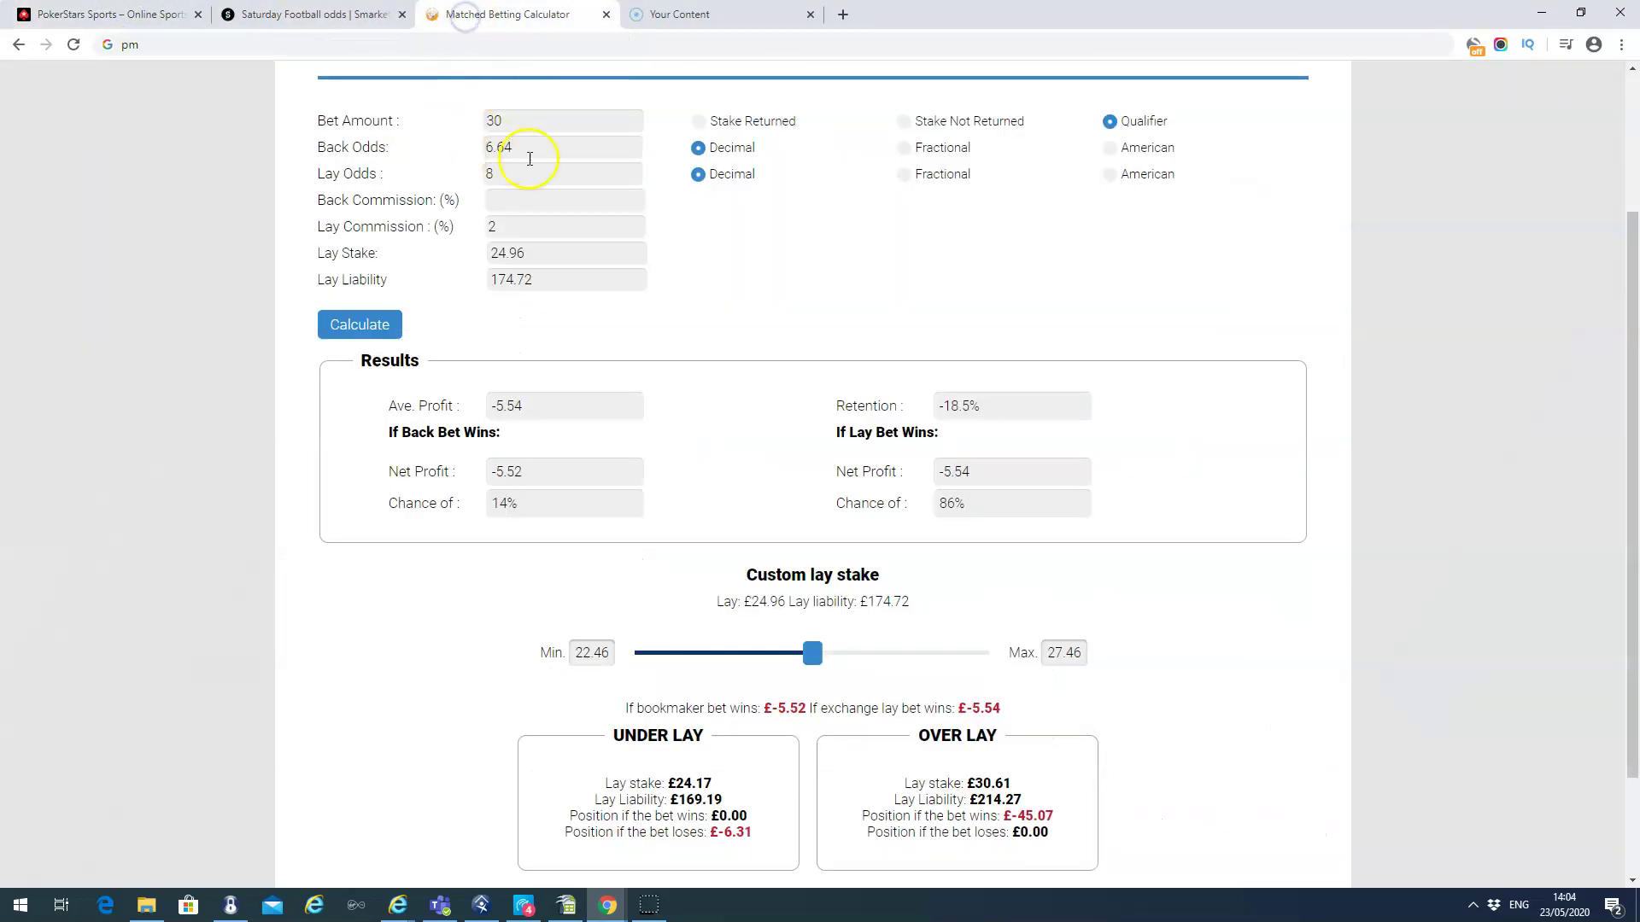
pyautogui.click(574, 149)
pyautogui.write('6.82')
pyautogui.click(495, 173)
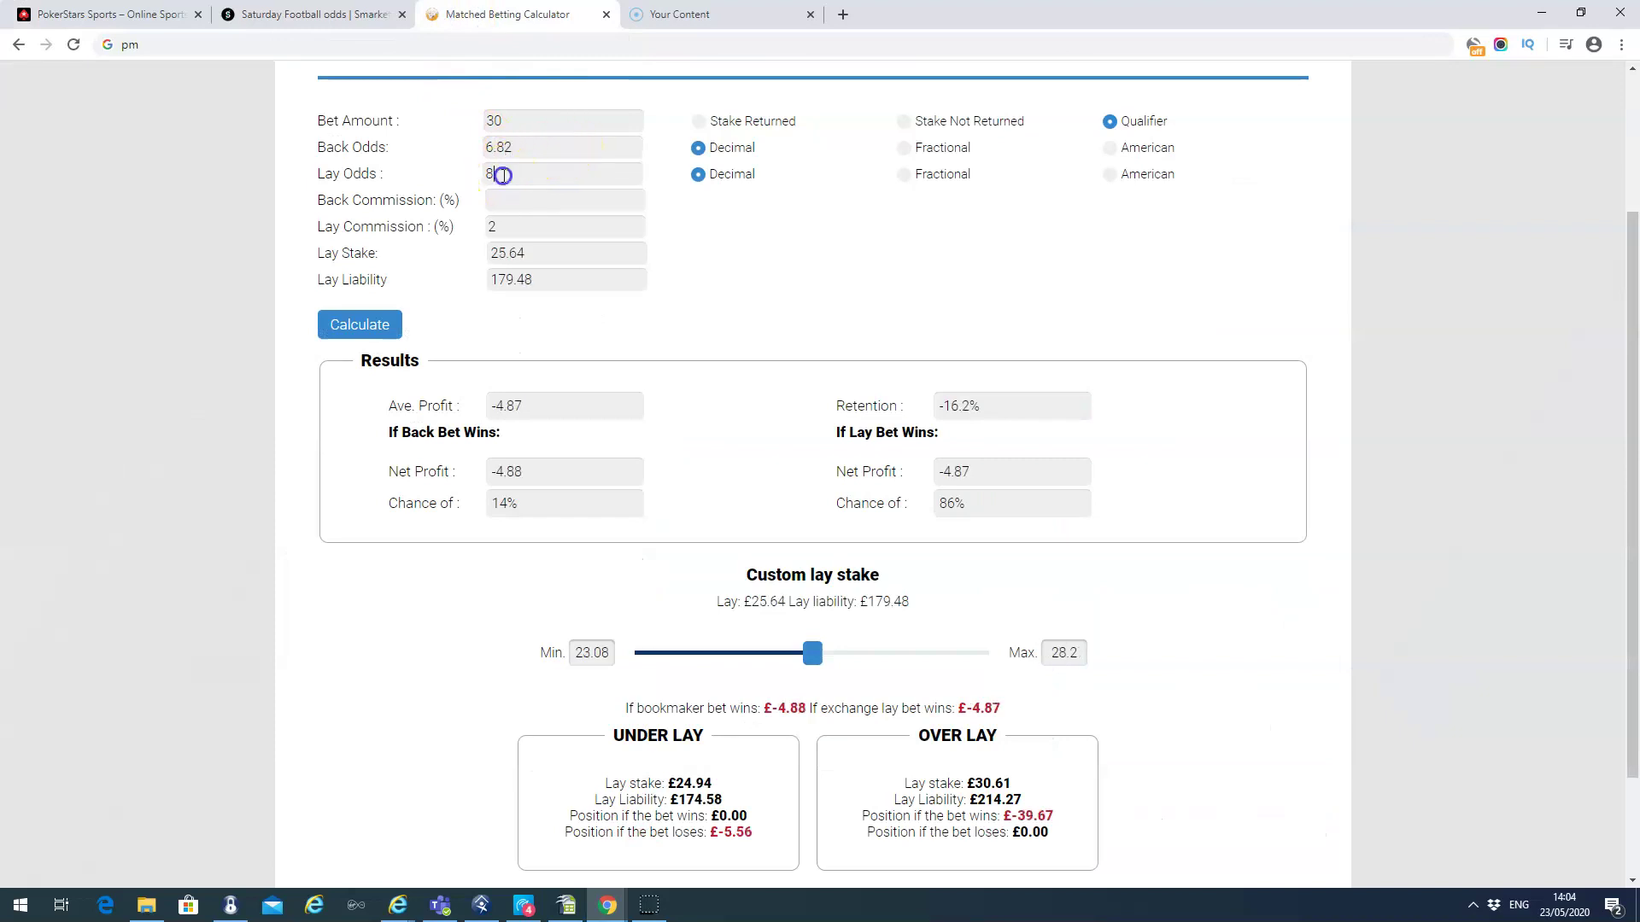
# - Verify the accumulator's lay odds on Smarkets and recalculate the qualifying bet in the Matched Betting Calculator
pyautogui.click(357, 19)
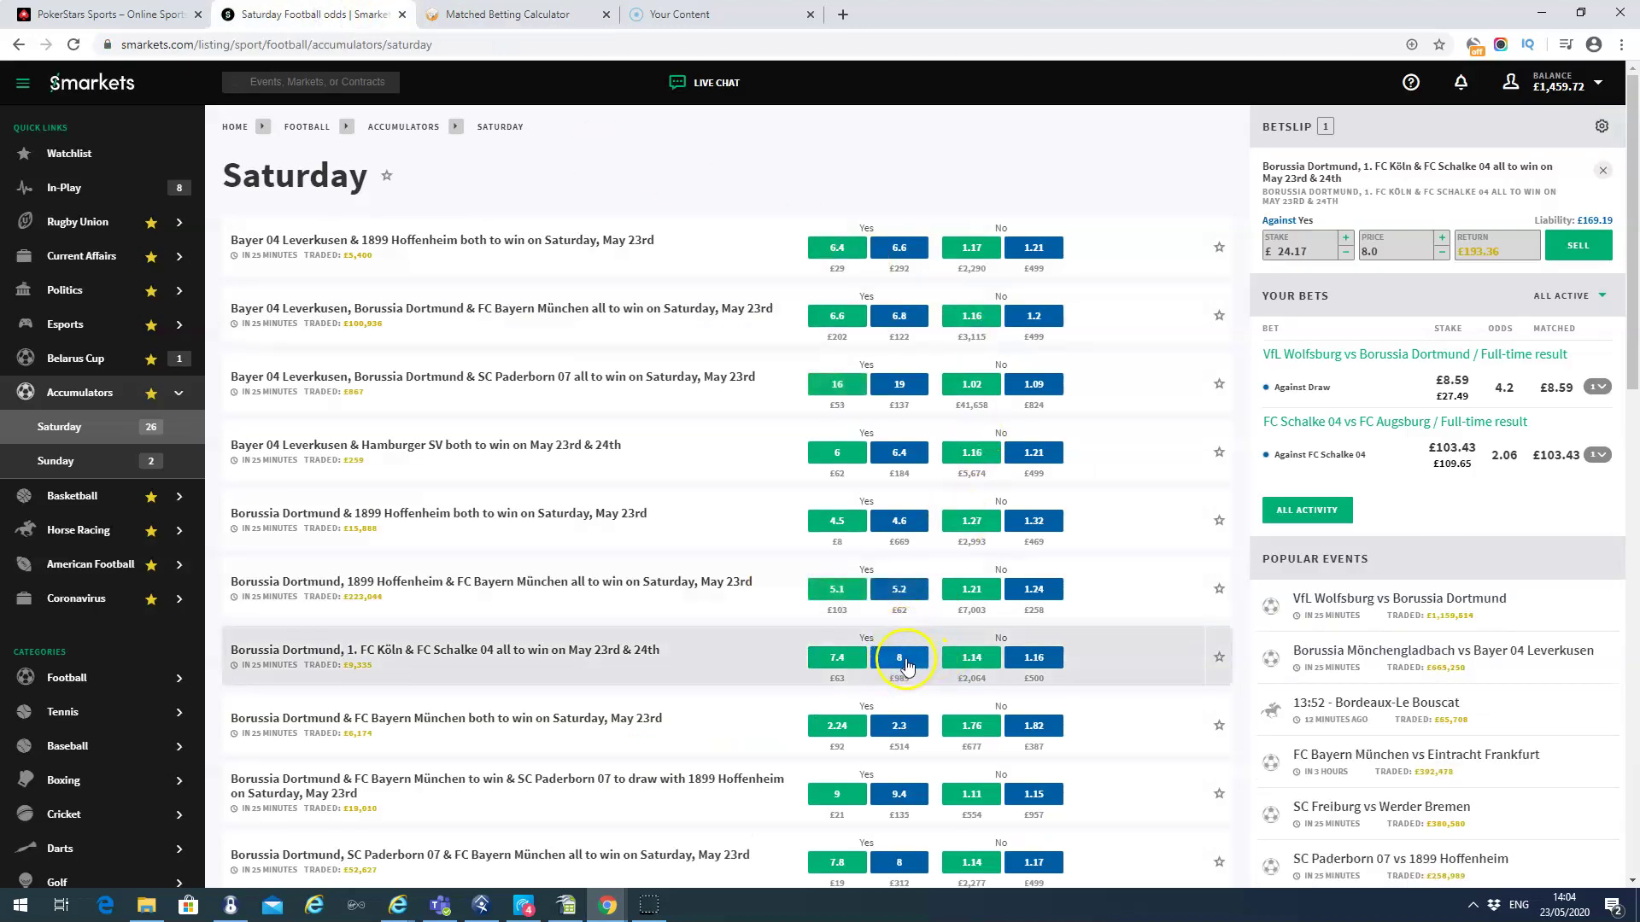
pyautogui.click(562, 15)
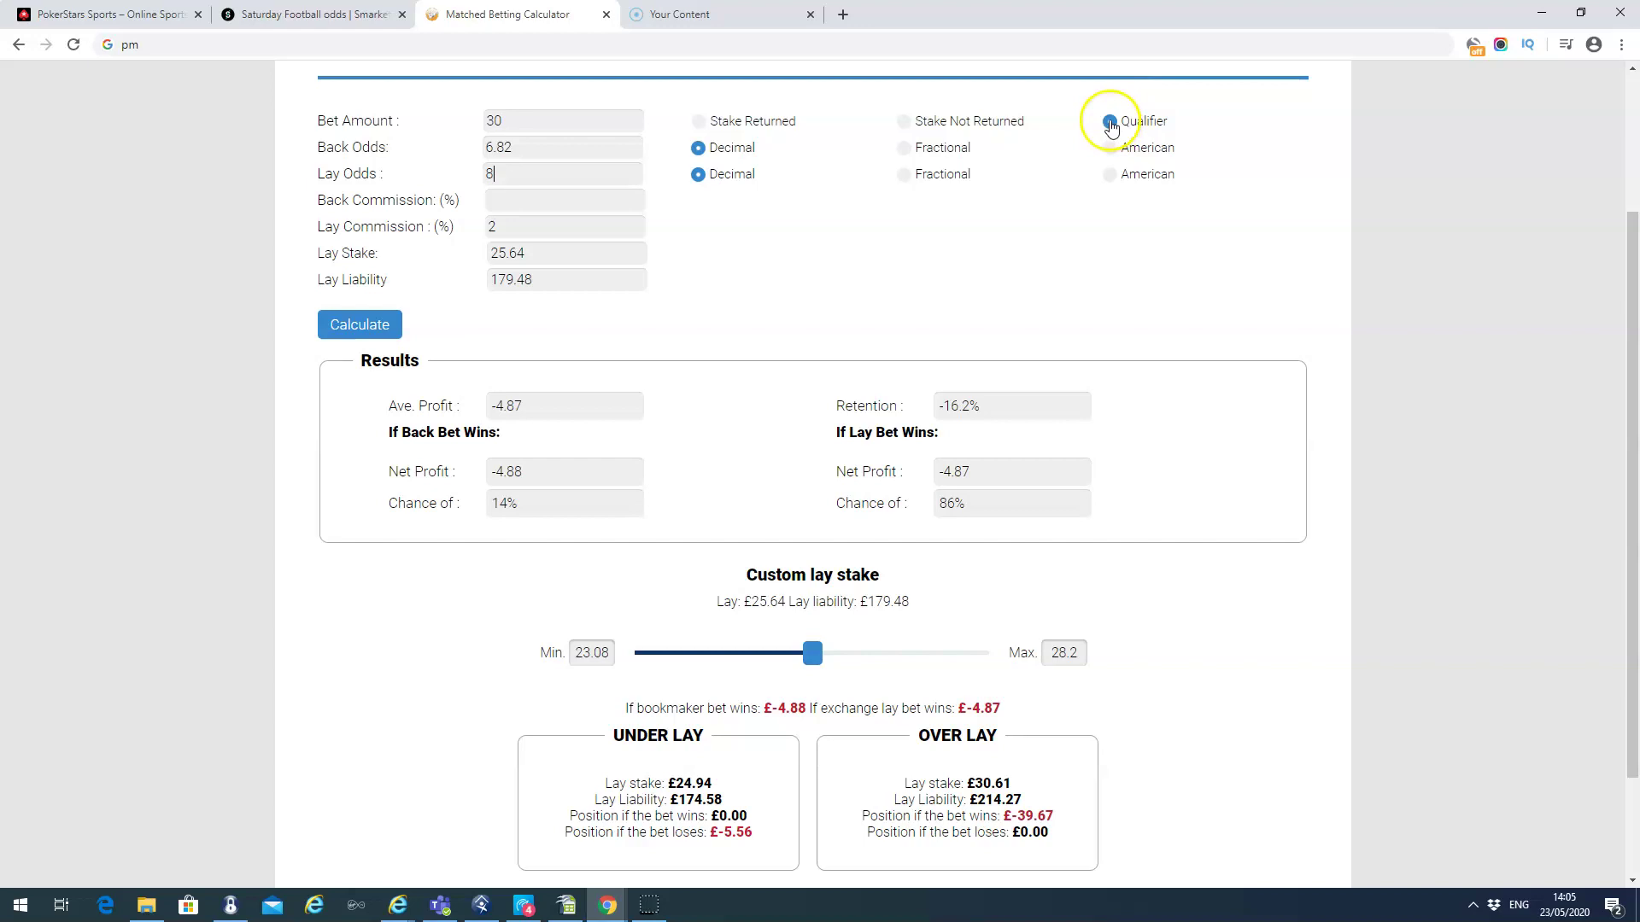
pyautogui.click(374, 328)
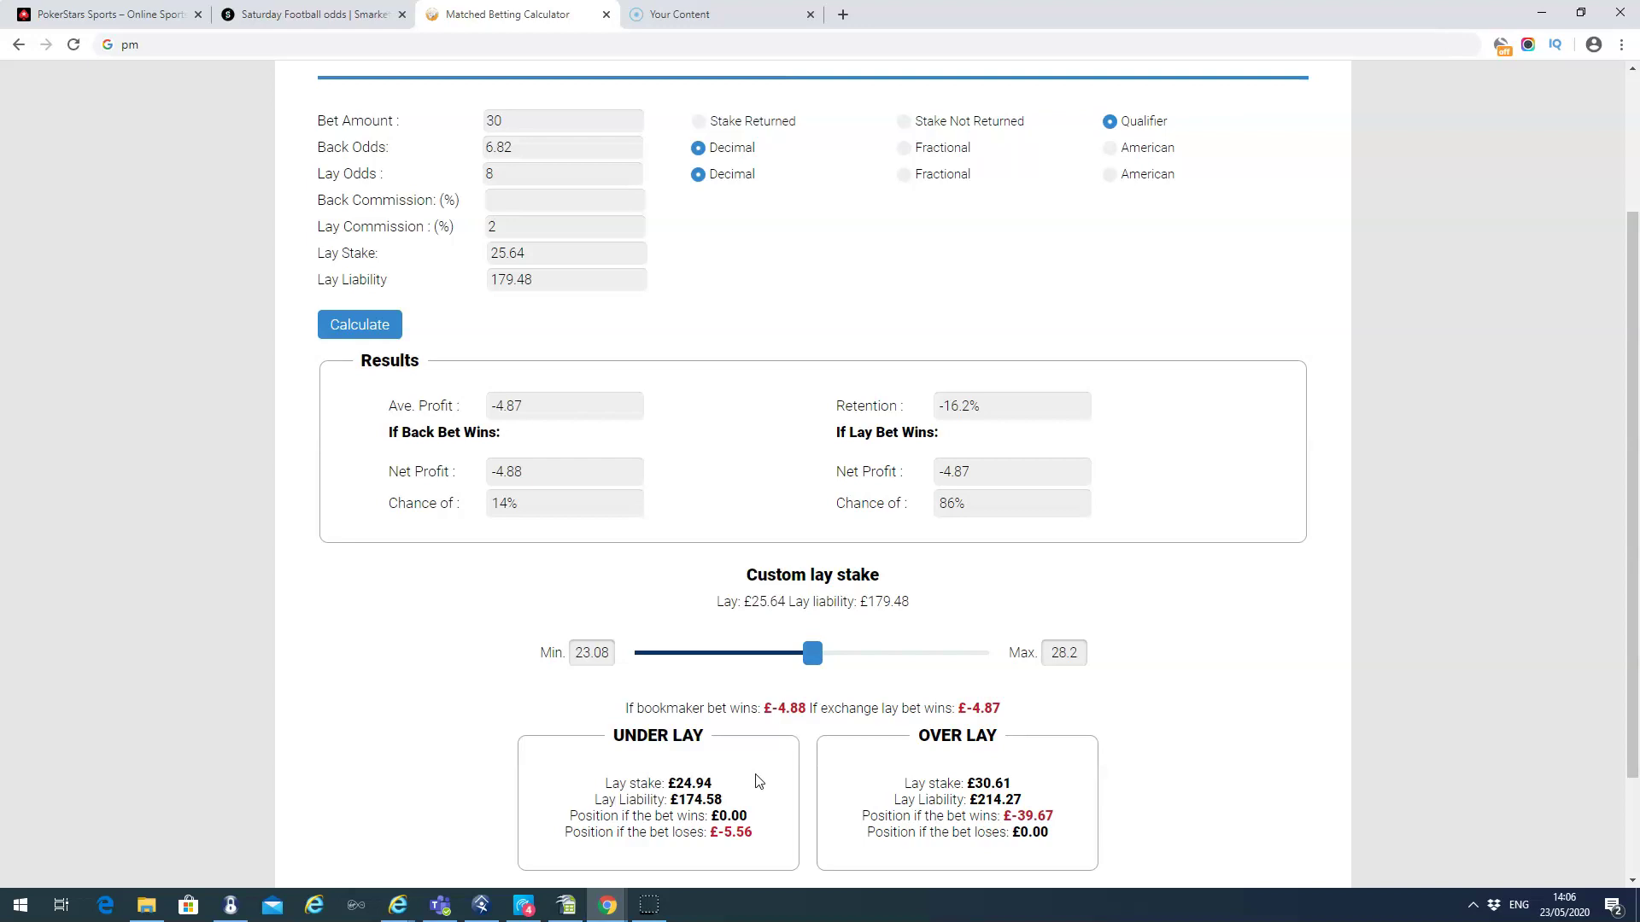
# - Examine the lay stake and the outcome positions in the Under Lay results
pyautogui.click(670, 783)
pyautogui.moveTo(670, 783); pyautogui.dragTo(741, 788)
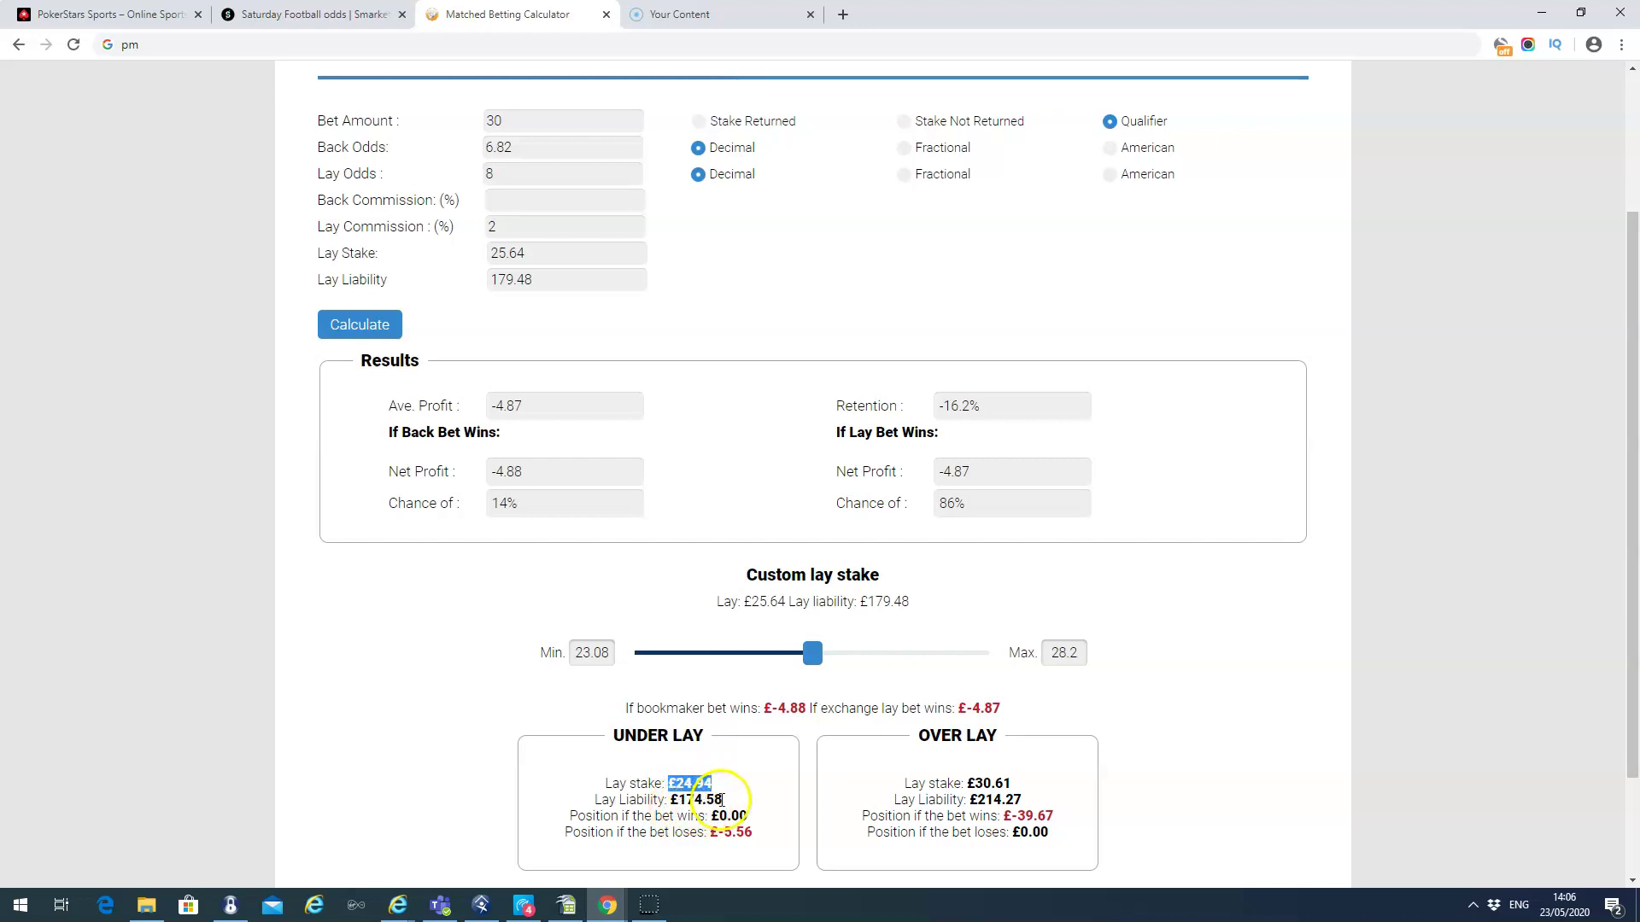
pyautogui.click(751, 793)
pyautogui.click(730, 837)
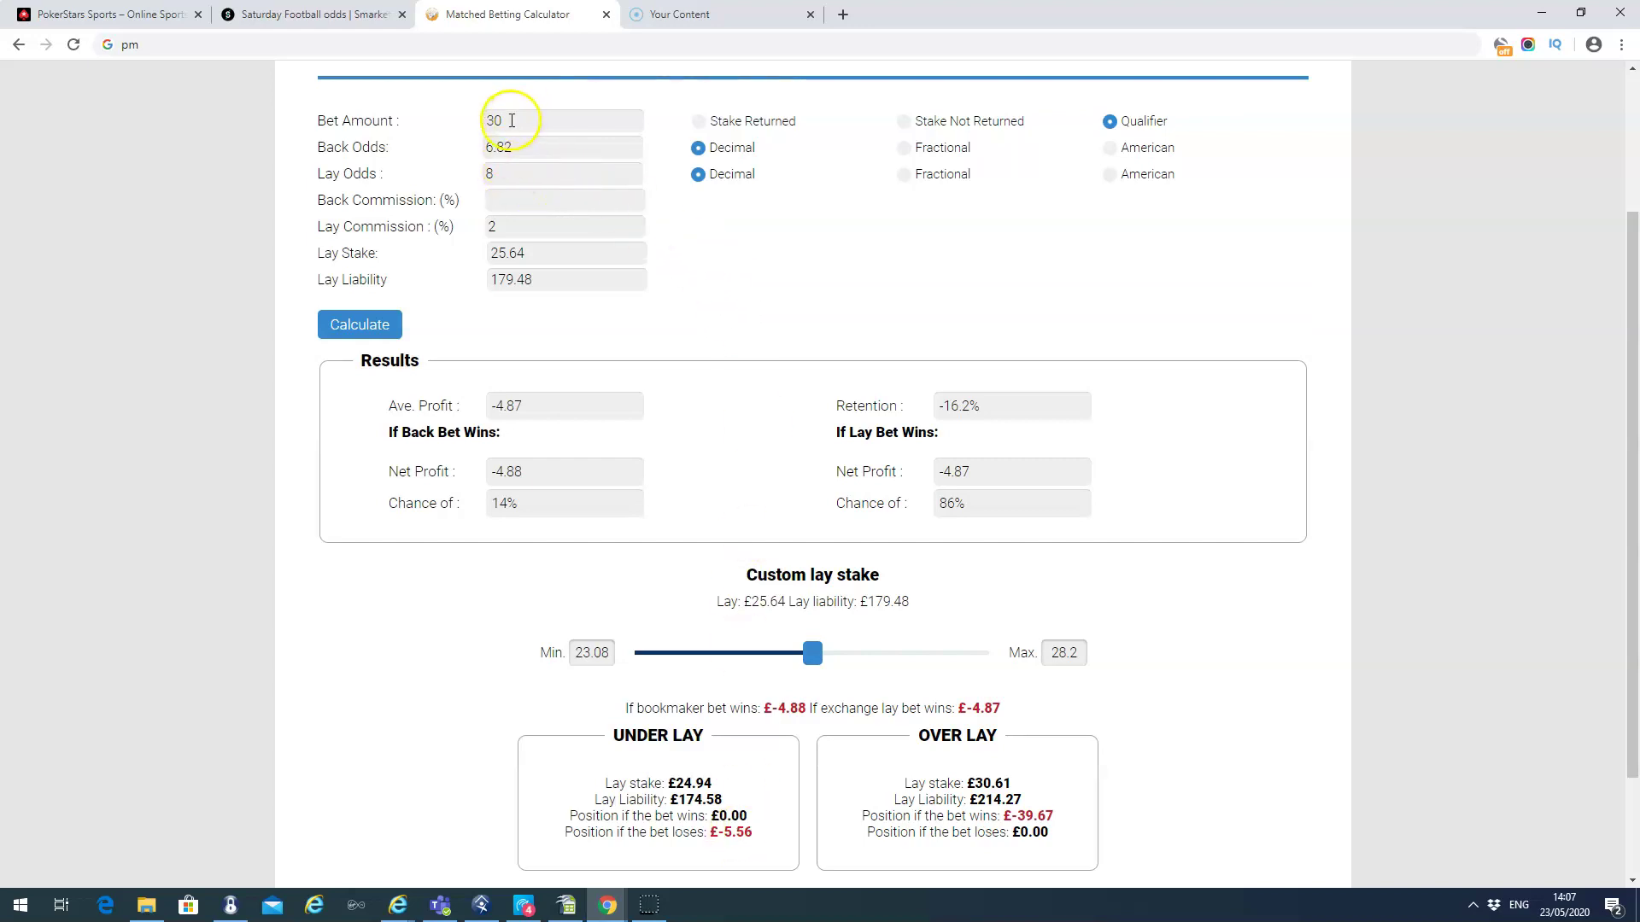
# - Recalculate the bet with the lay odds kept at 8 and check the standard lay stake
pyautogui.click(508, 173)
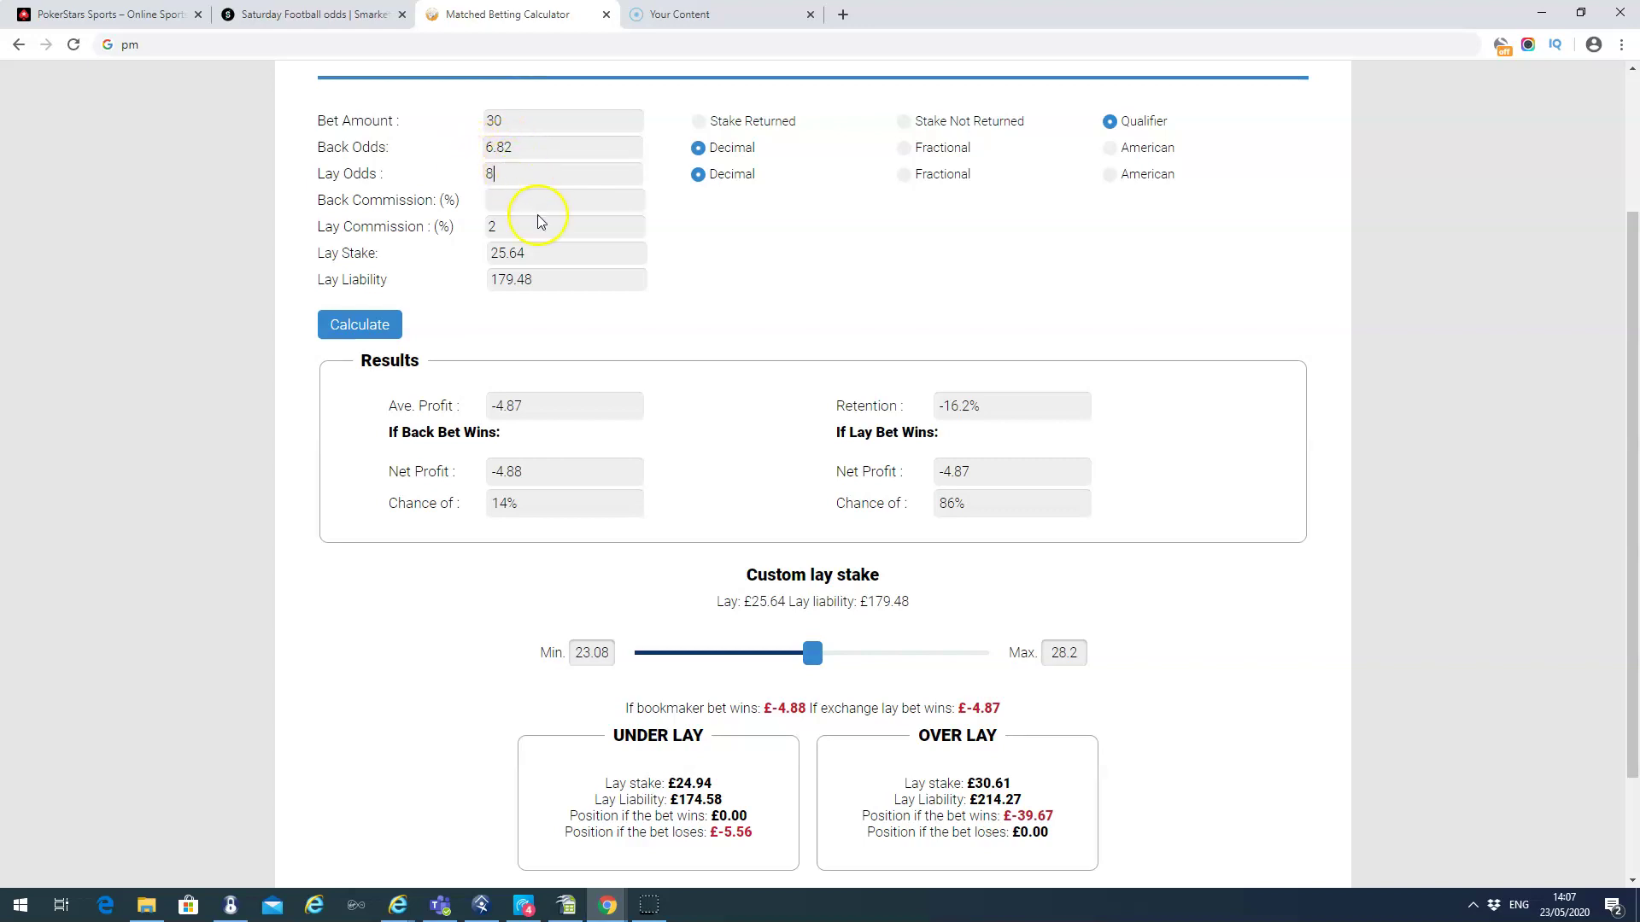
pyautogui.click(378, 327)
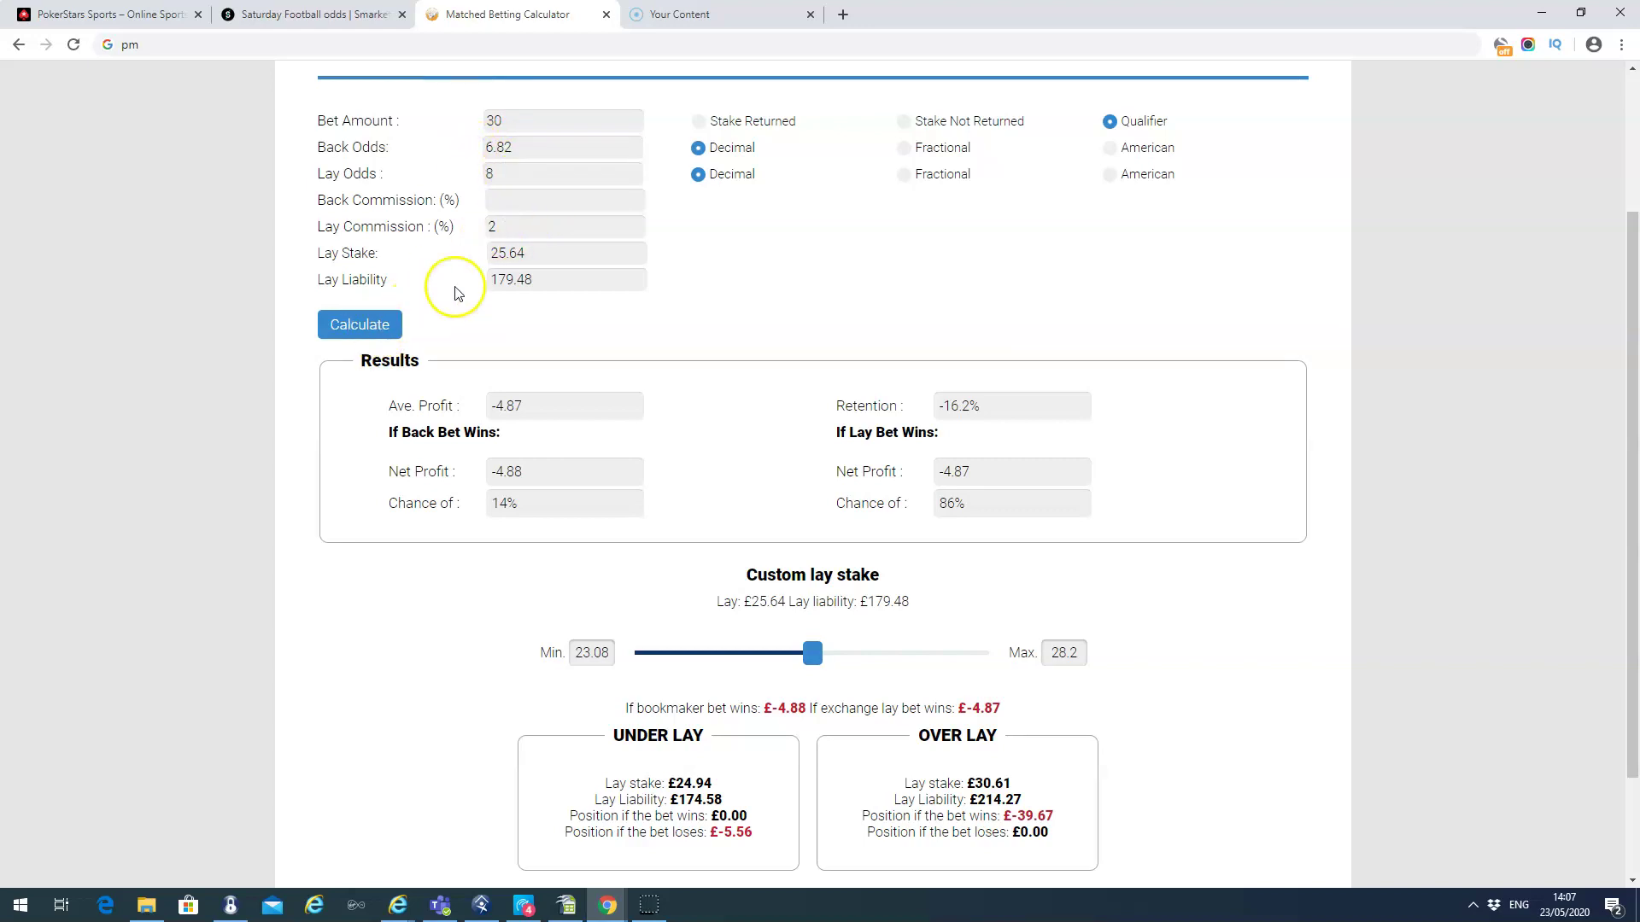
pyautogui.click(558, 255)
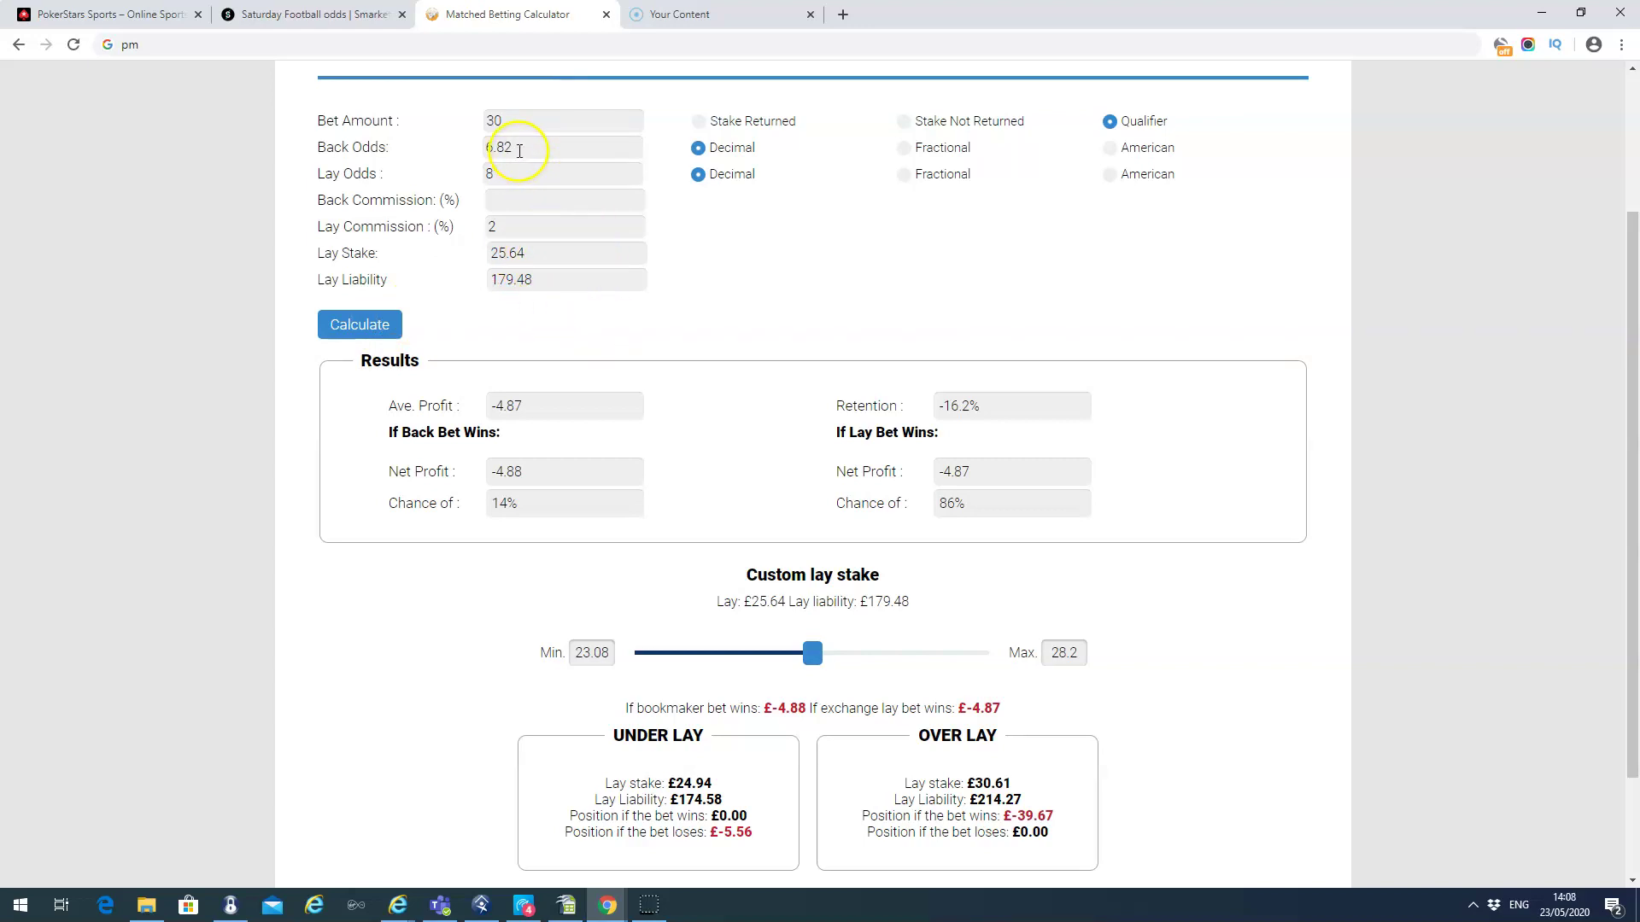
# - Recheck the treble's odds on PokerStars Sports, then set the calculator's back odds to 6.64 and recalculate
pyautogui.click(151, 21)
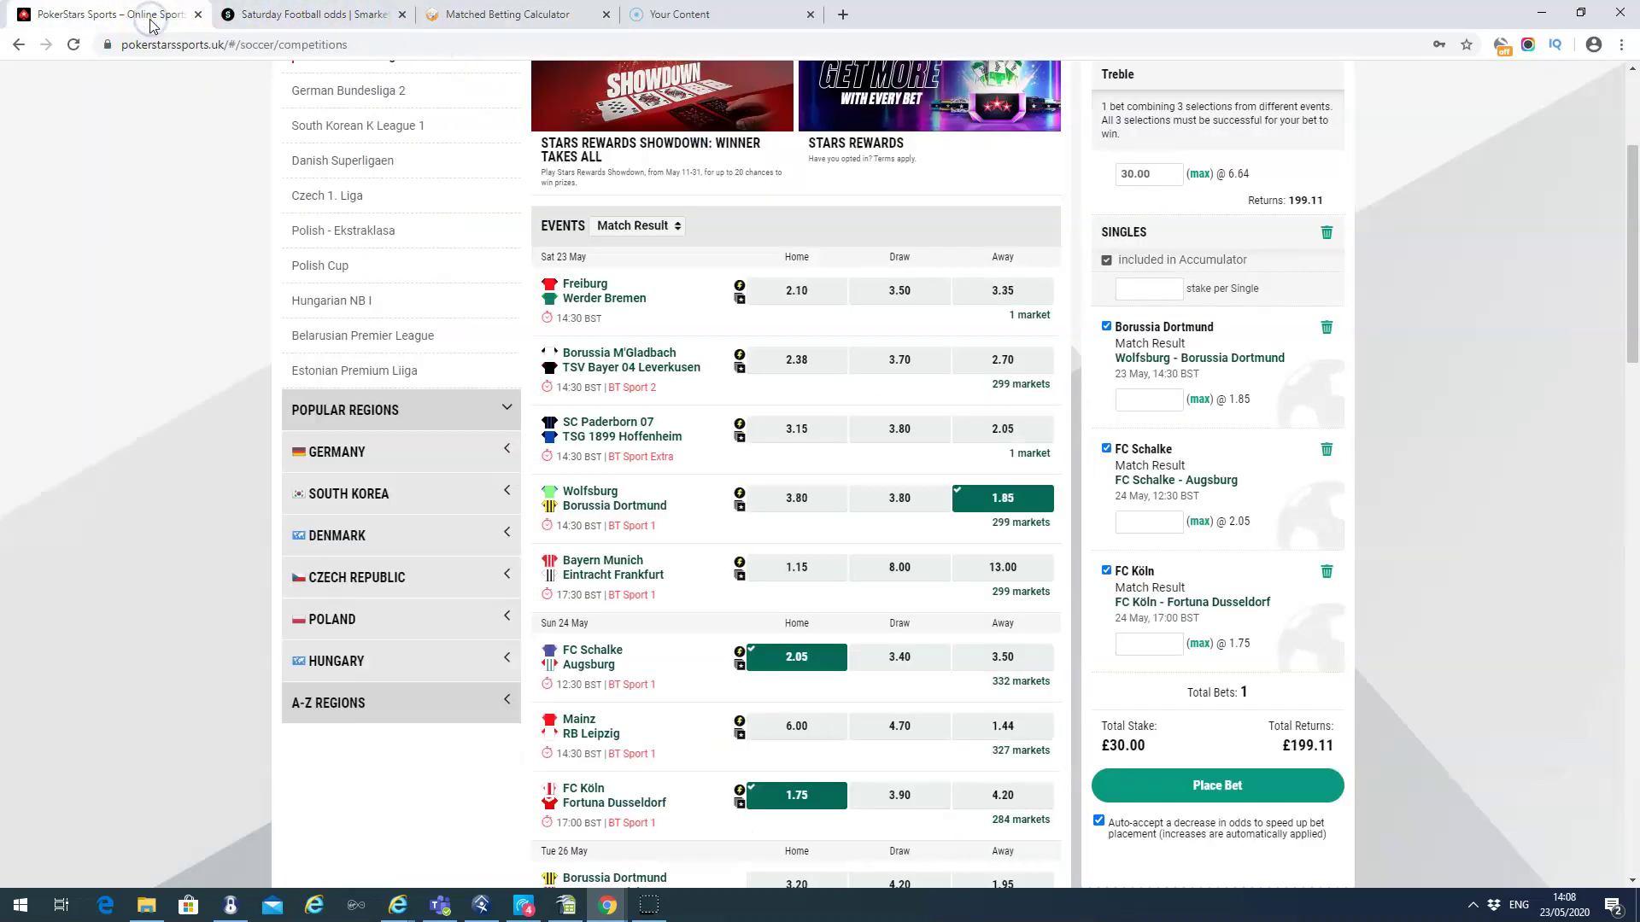
pyautogui.click(1165, 178)
pyautogui.click(511, 15)
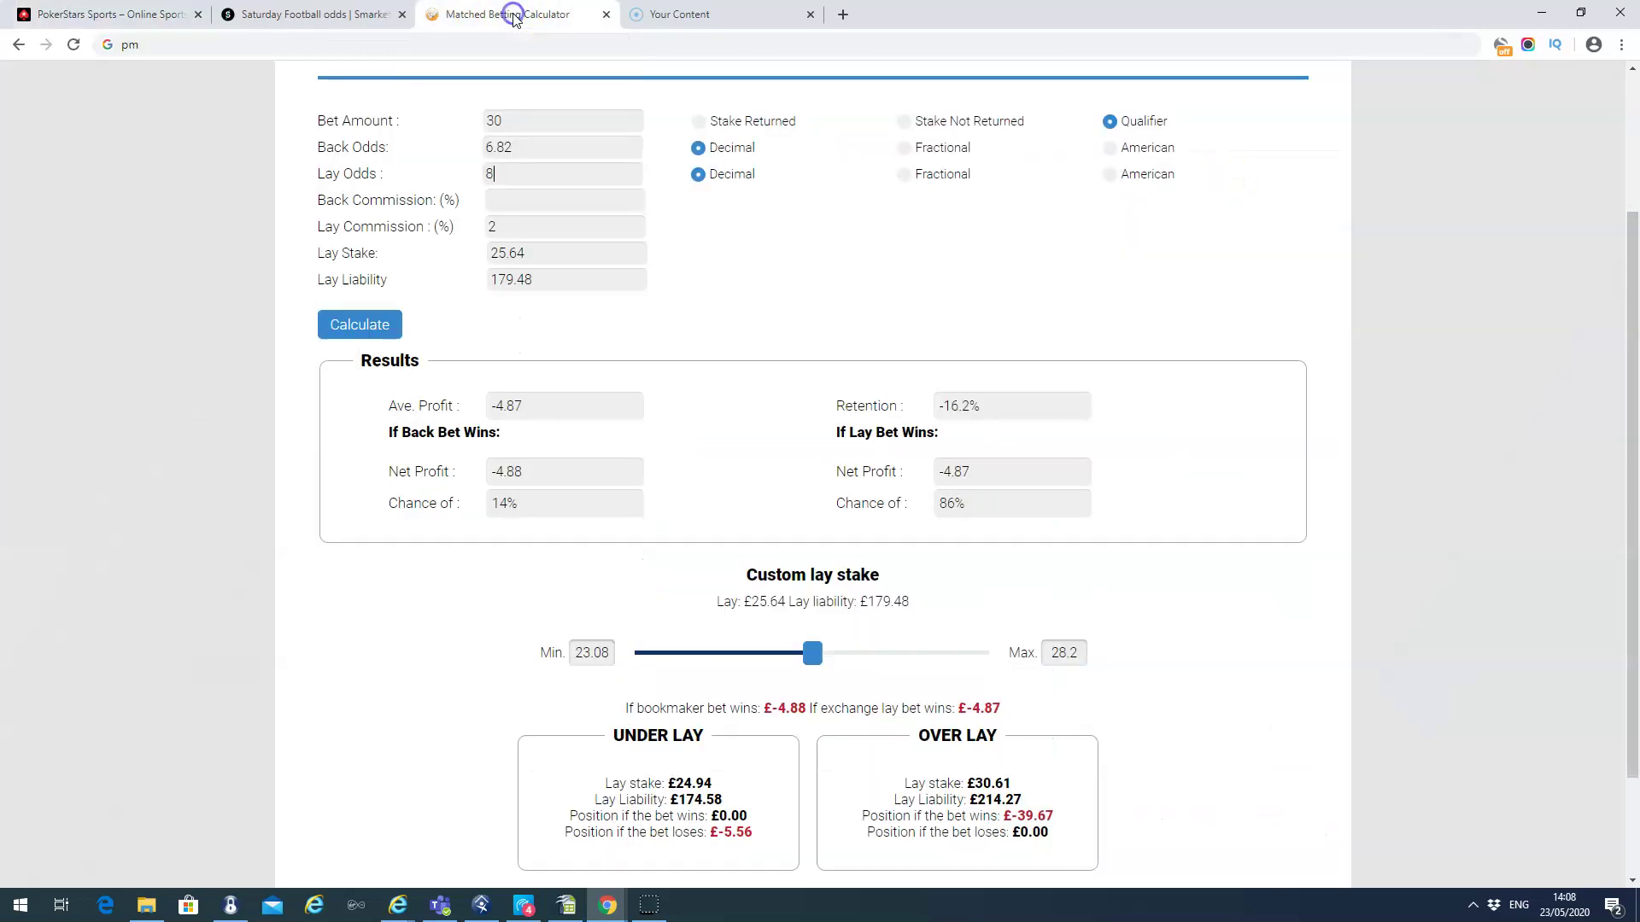
pyautogui.click(551, 151)
pyautogui.press('BackSpace')
pyautogui.write('64')
pyautogui.scroll(1, 595, 159)
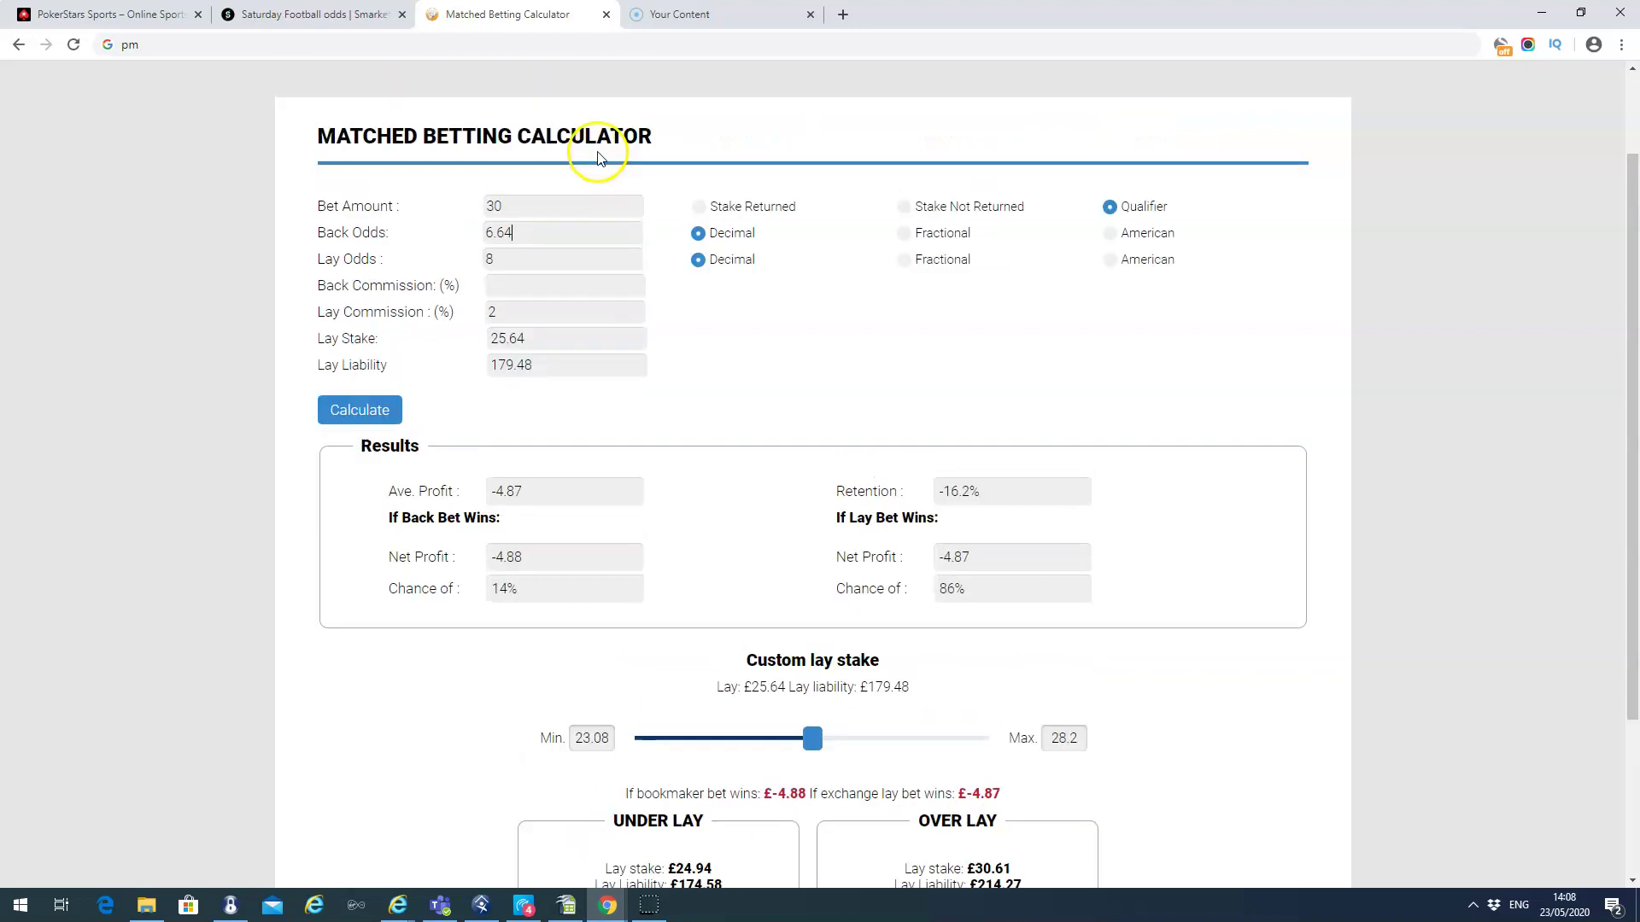
pyautogui.click(1630, 312)
pyautogui.moveTo(1629, 312); pyautogui.dragTo(1632, 346)
pyautogui.click(368, 376)
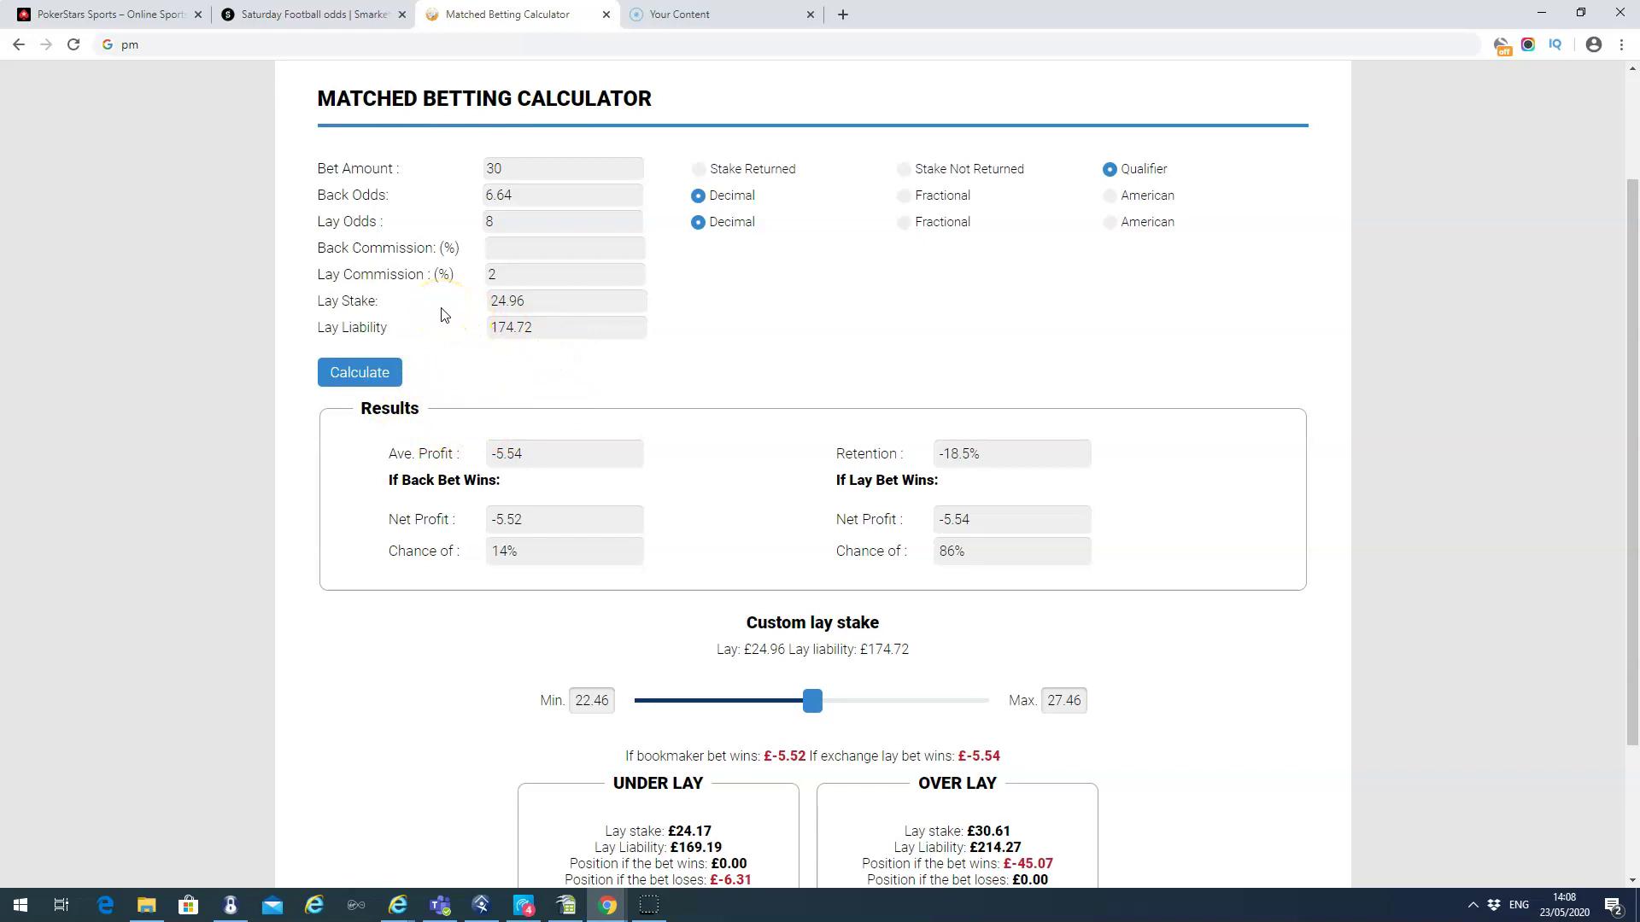
# - Compare the calculator's Under Lay stake and liability with the stake and liability in the Smarkets bet slip
pyautogui.moveTo(1633, 532); pyautogui.dragTo(1633, 568)
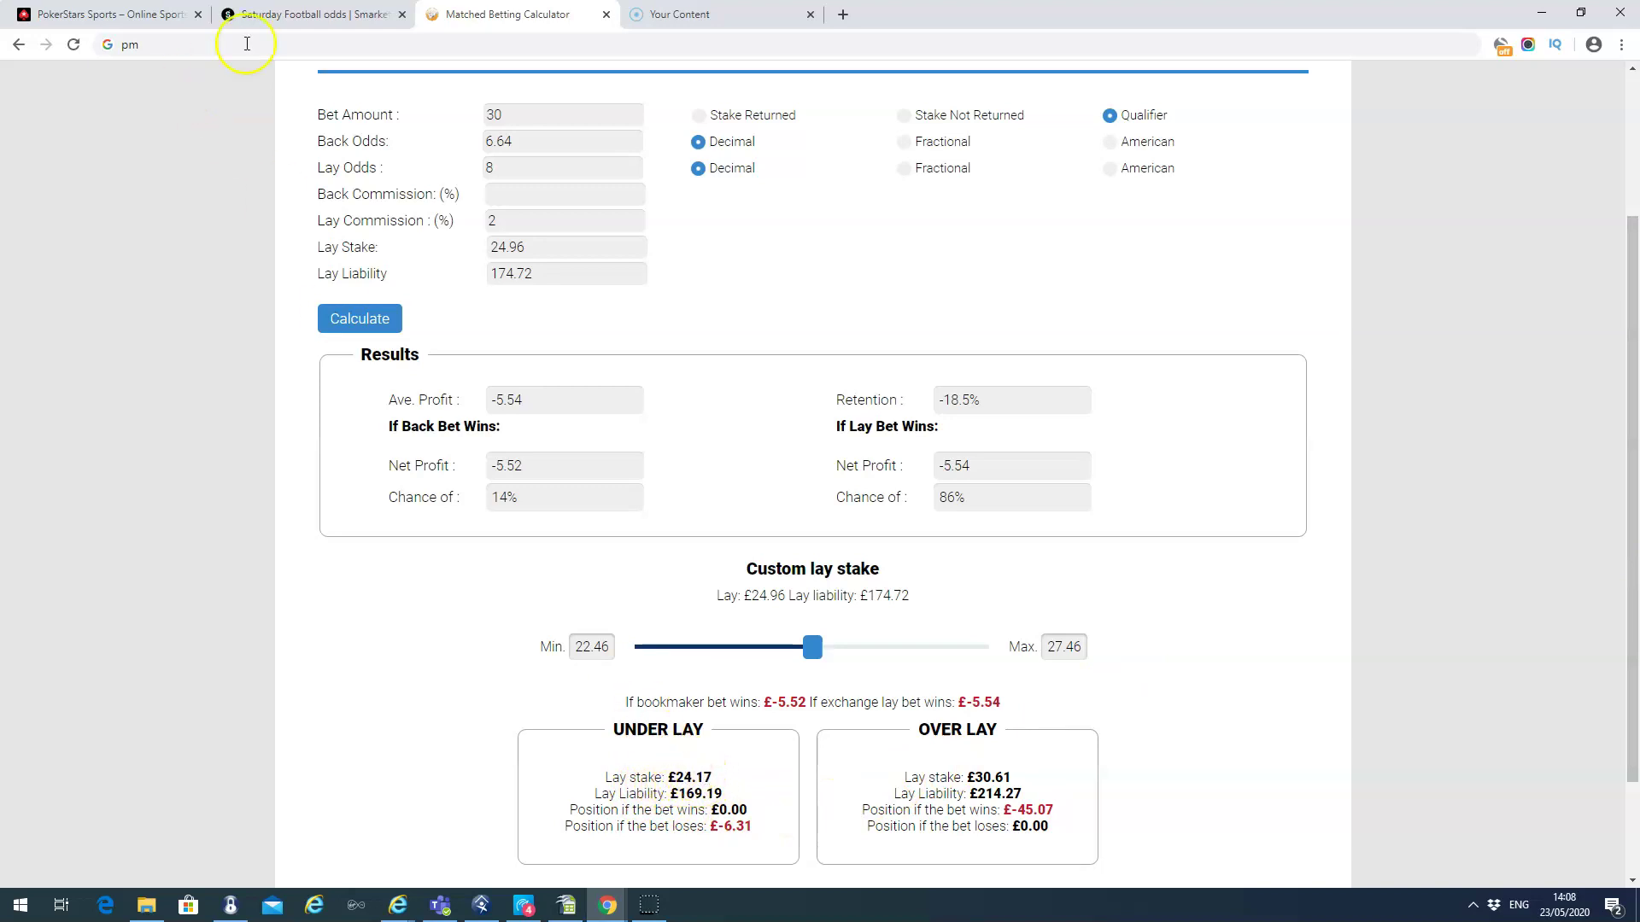
pyautogui.click(312, 15)
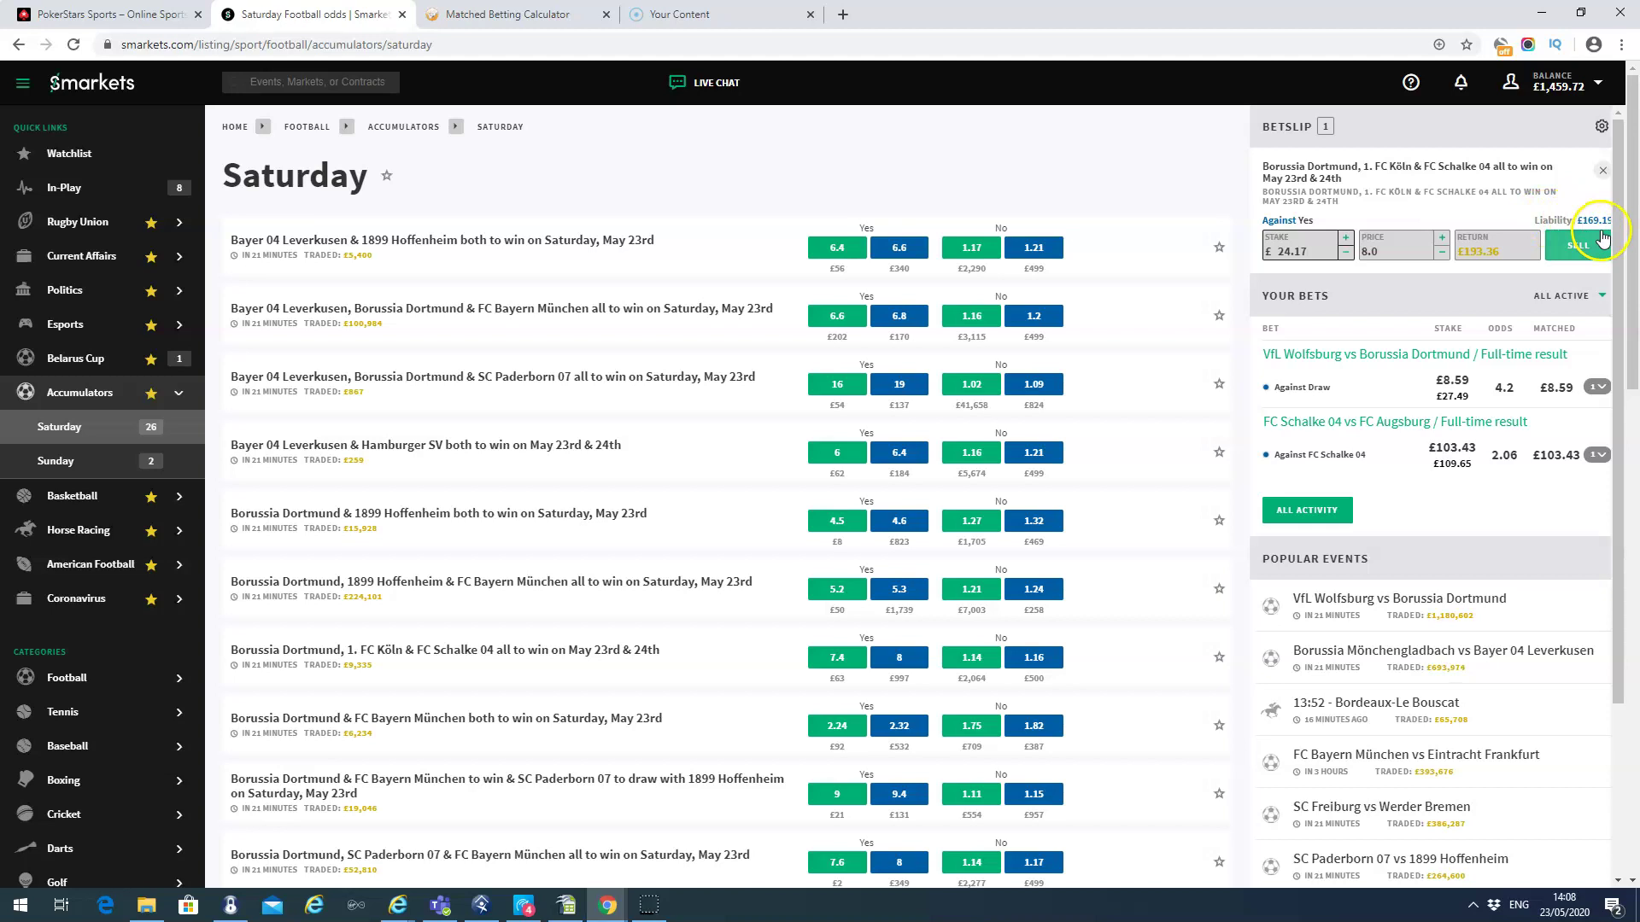
pyautogui.click(529, 19)
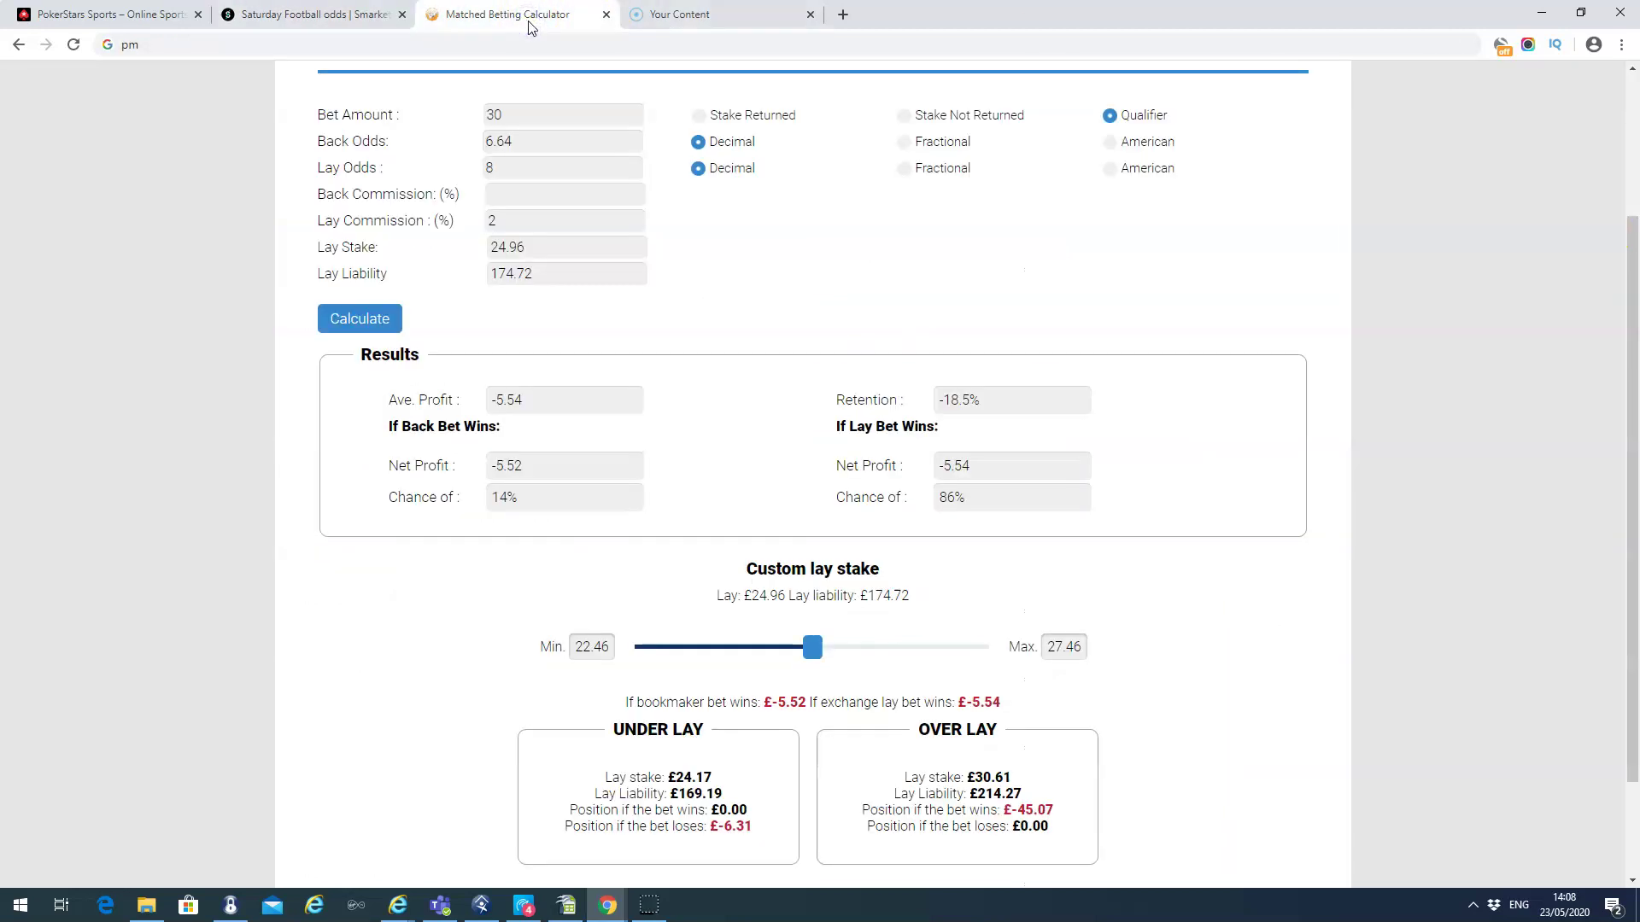
pyautogui.click(274, 18)
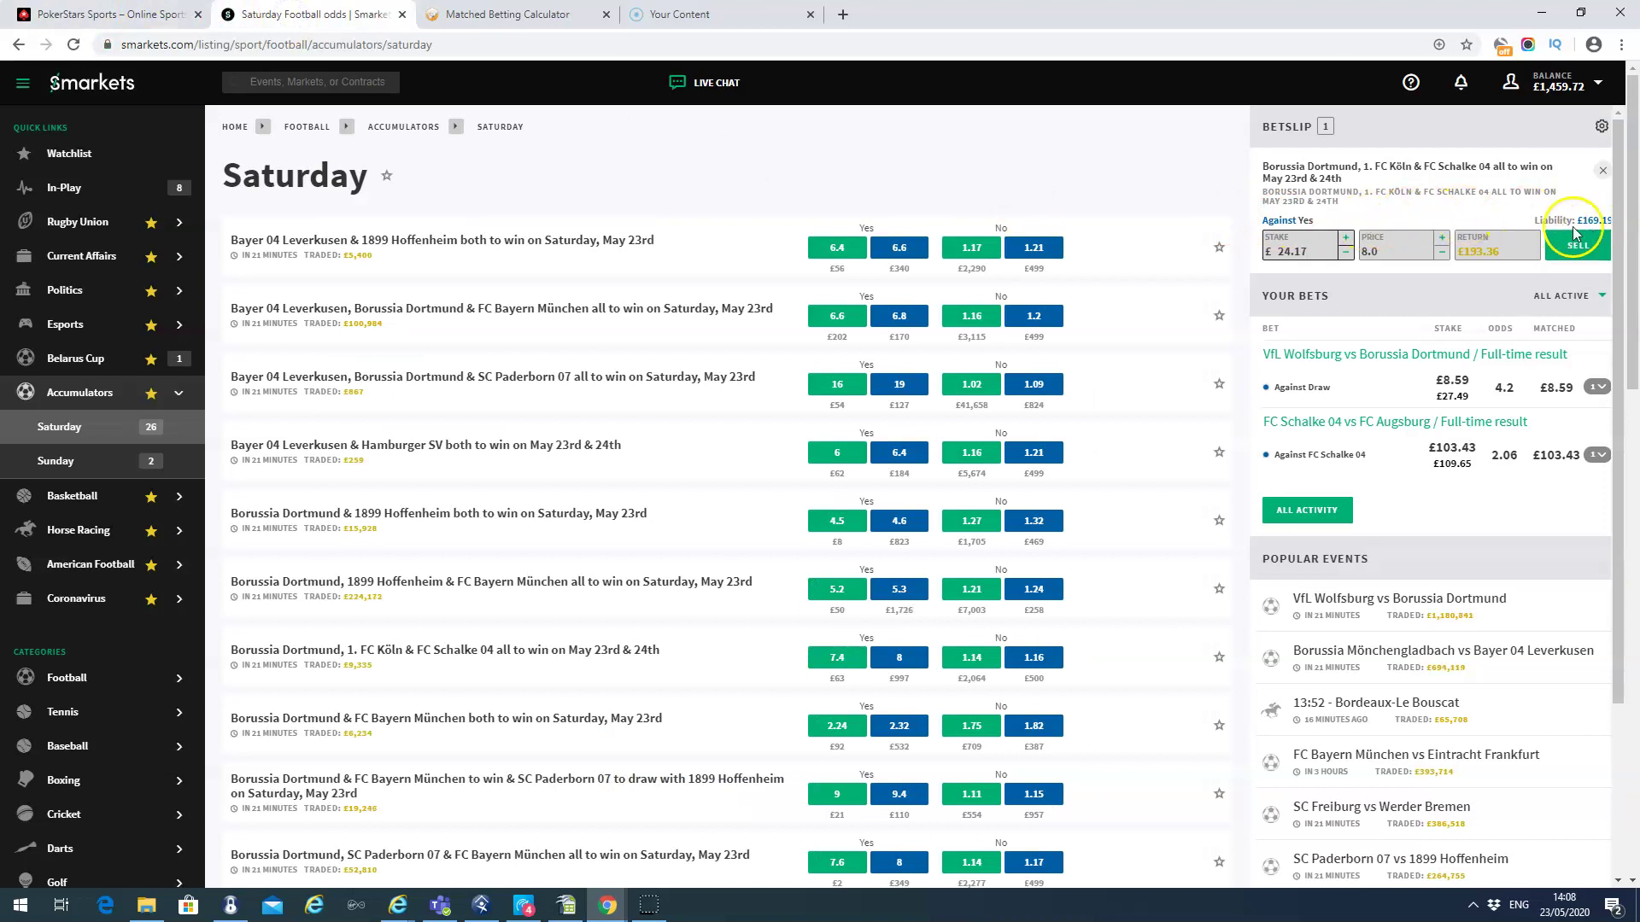
pyautogui.click(1298, 255)
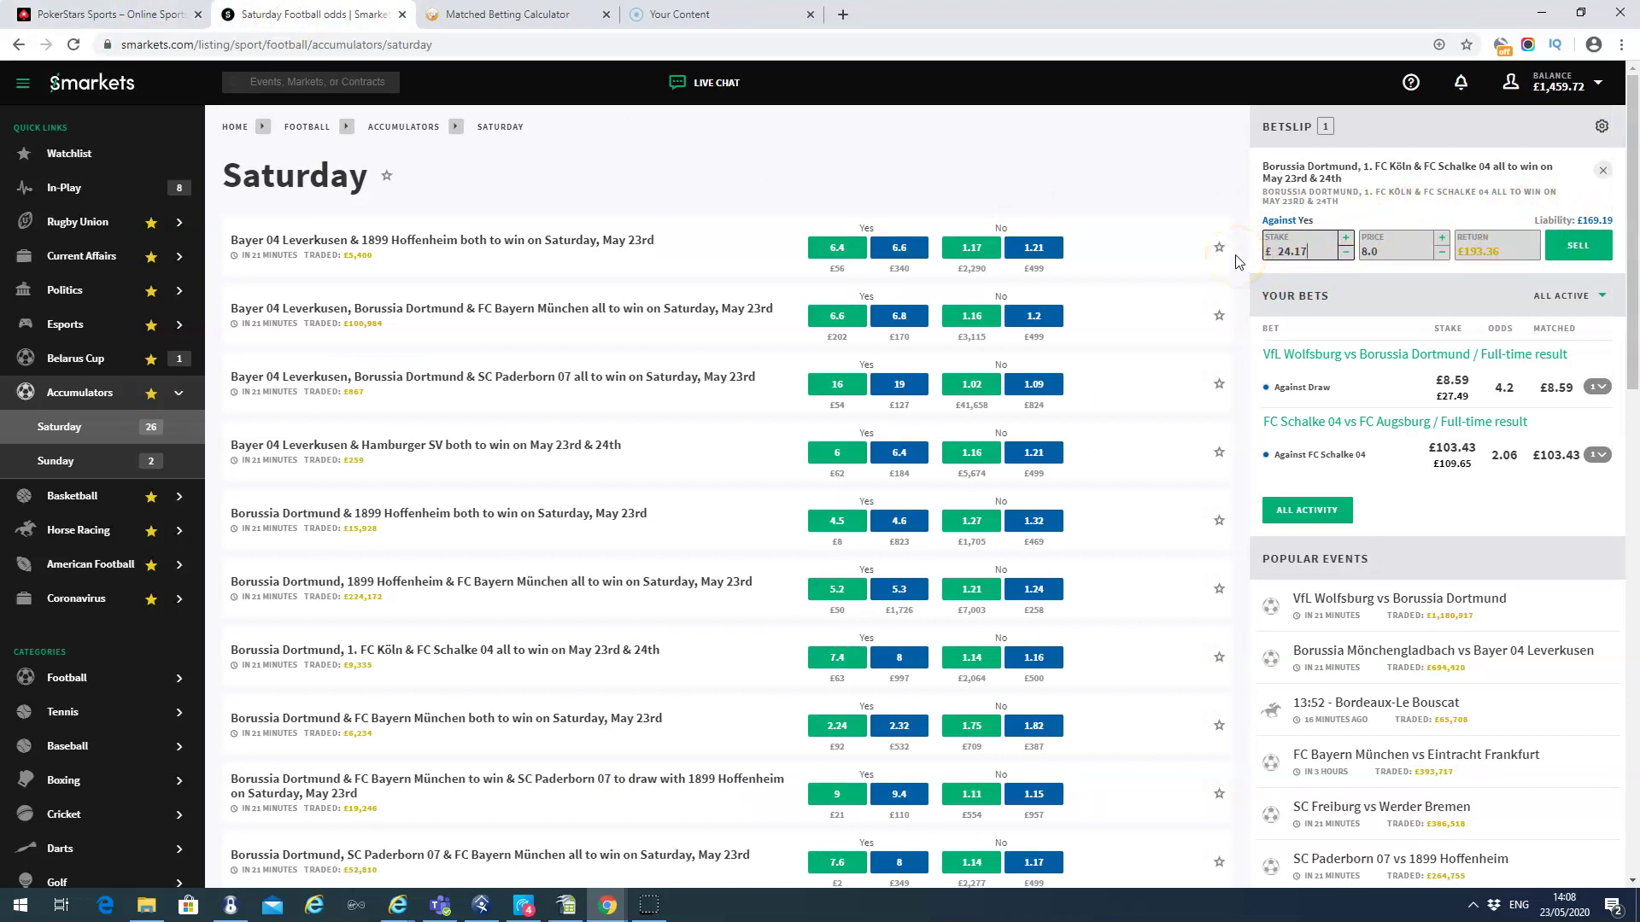
pyautogui.click(519, 17)
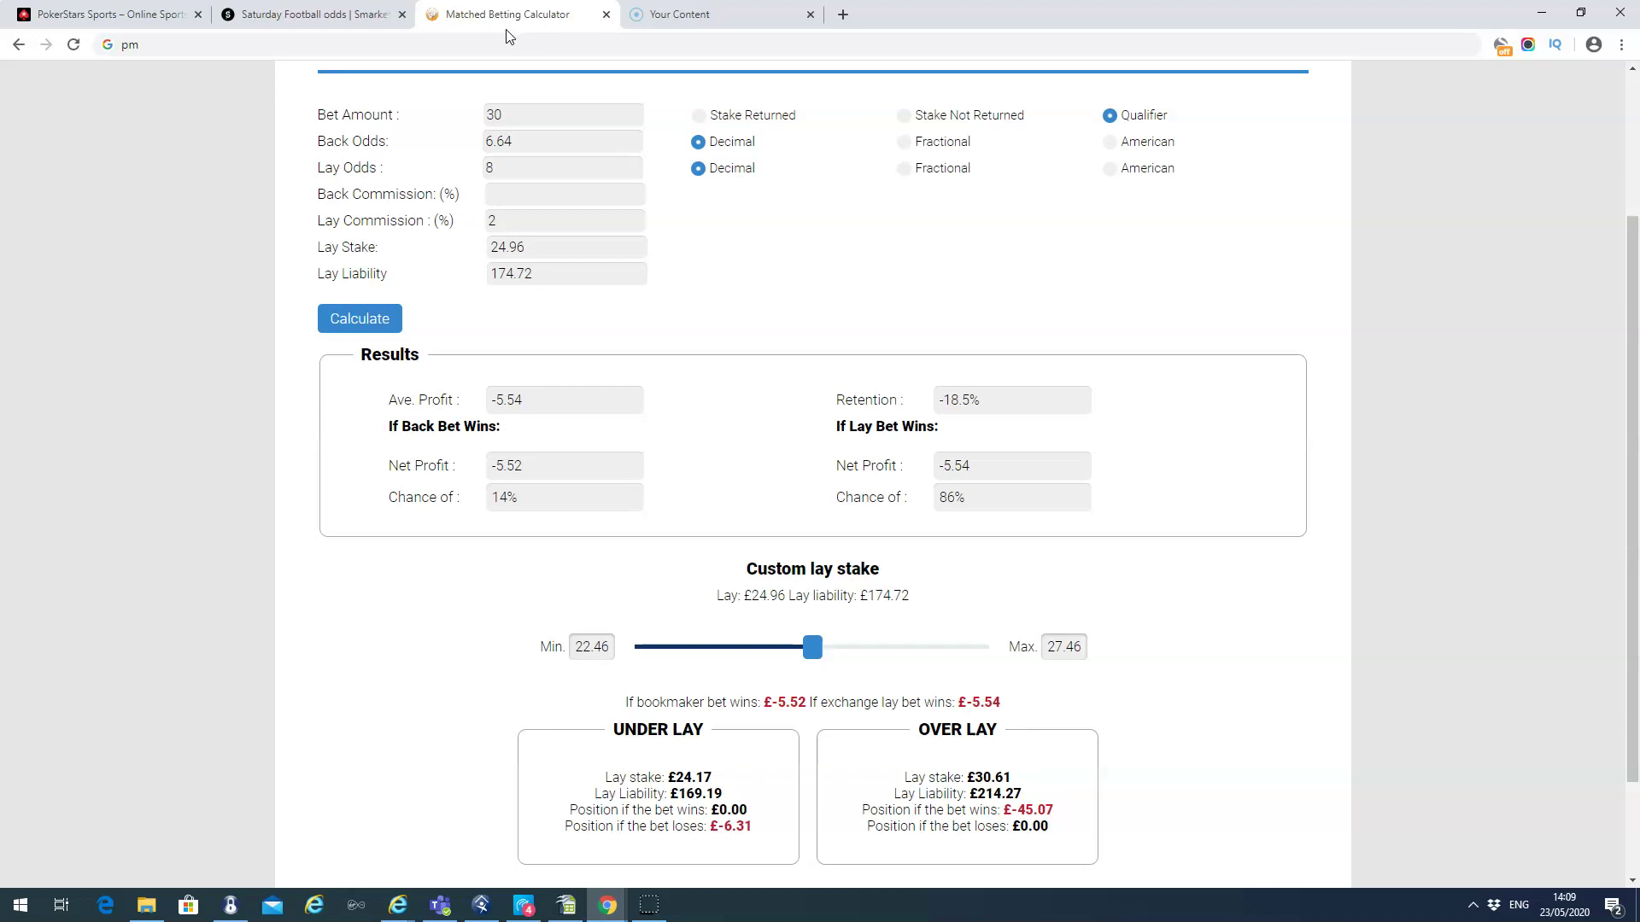
# - Recheck the treble's odds on PokerStars Sports, set the calculator's back odds to 6.82, recalculate, and highlight the Under Lay winning position
pyautogui.click(122, 17)
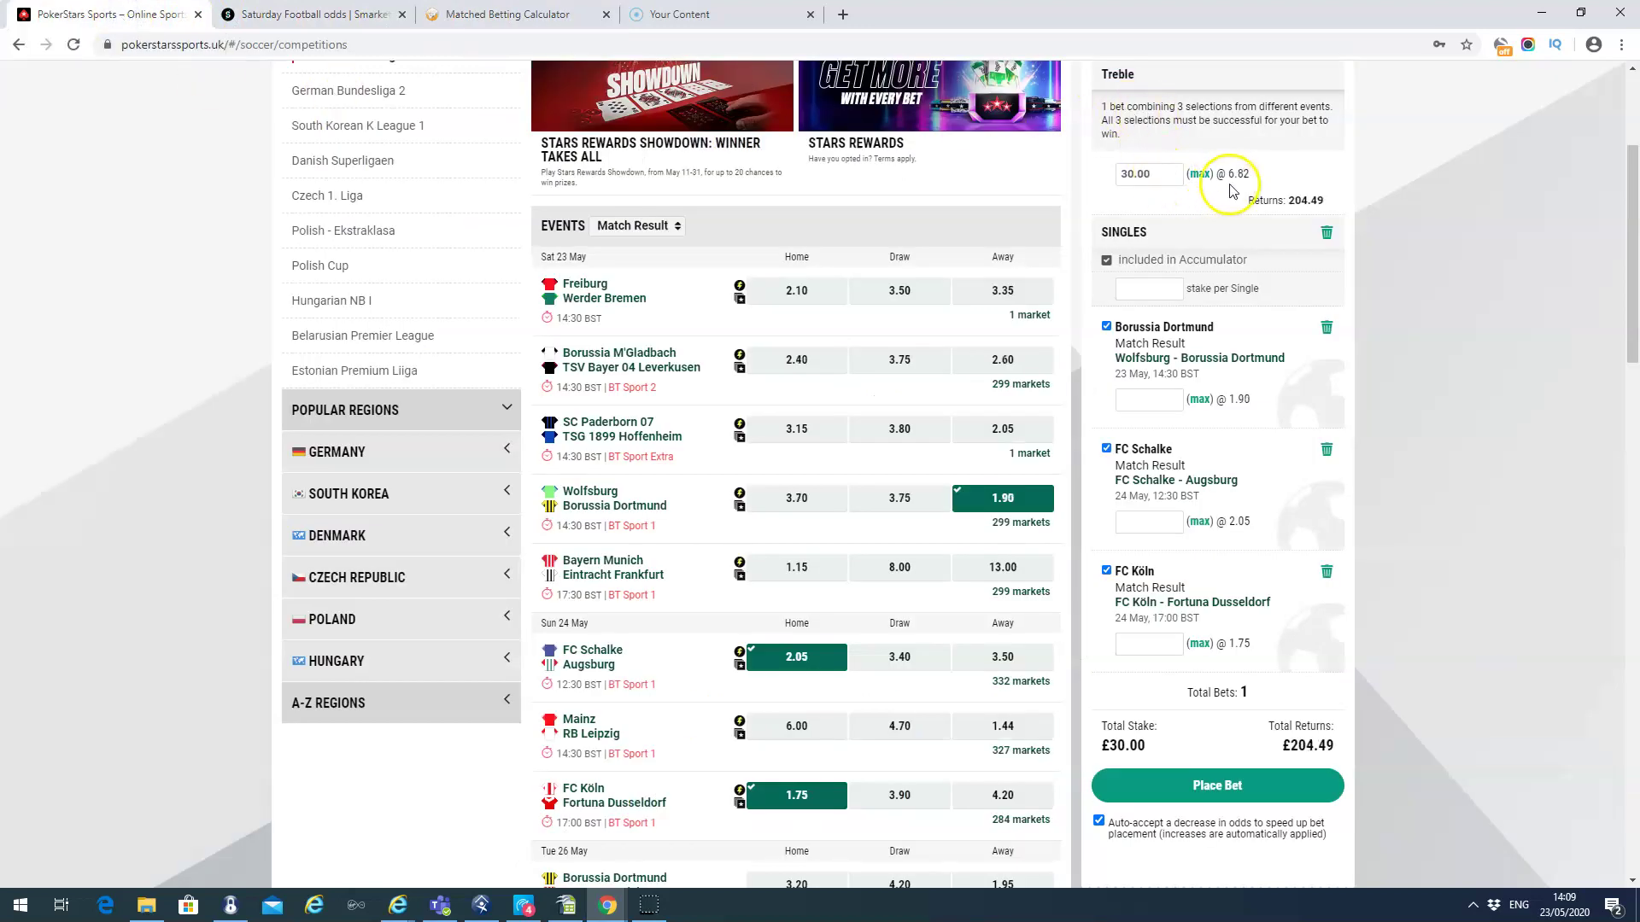
pyautogui.click(505, 15)
pyautogui.click(551, 139)
pyautogui.press('BackSpace')
pyautogui.write('82')
pyautogui.click(362, 323)
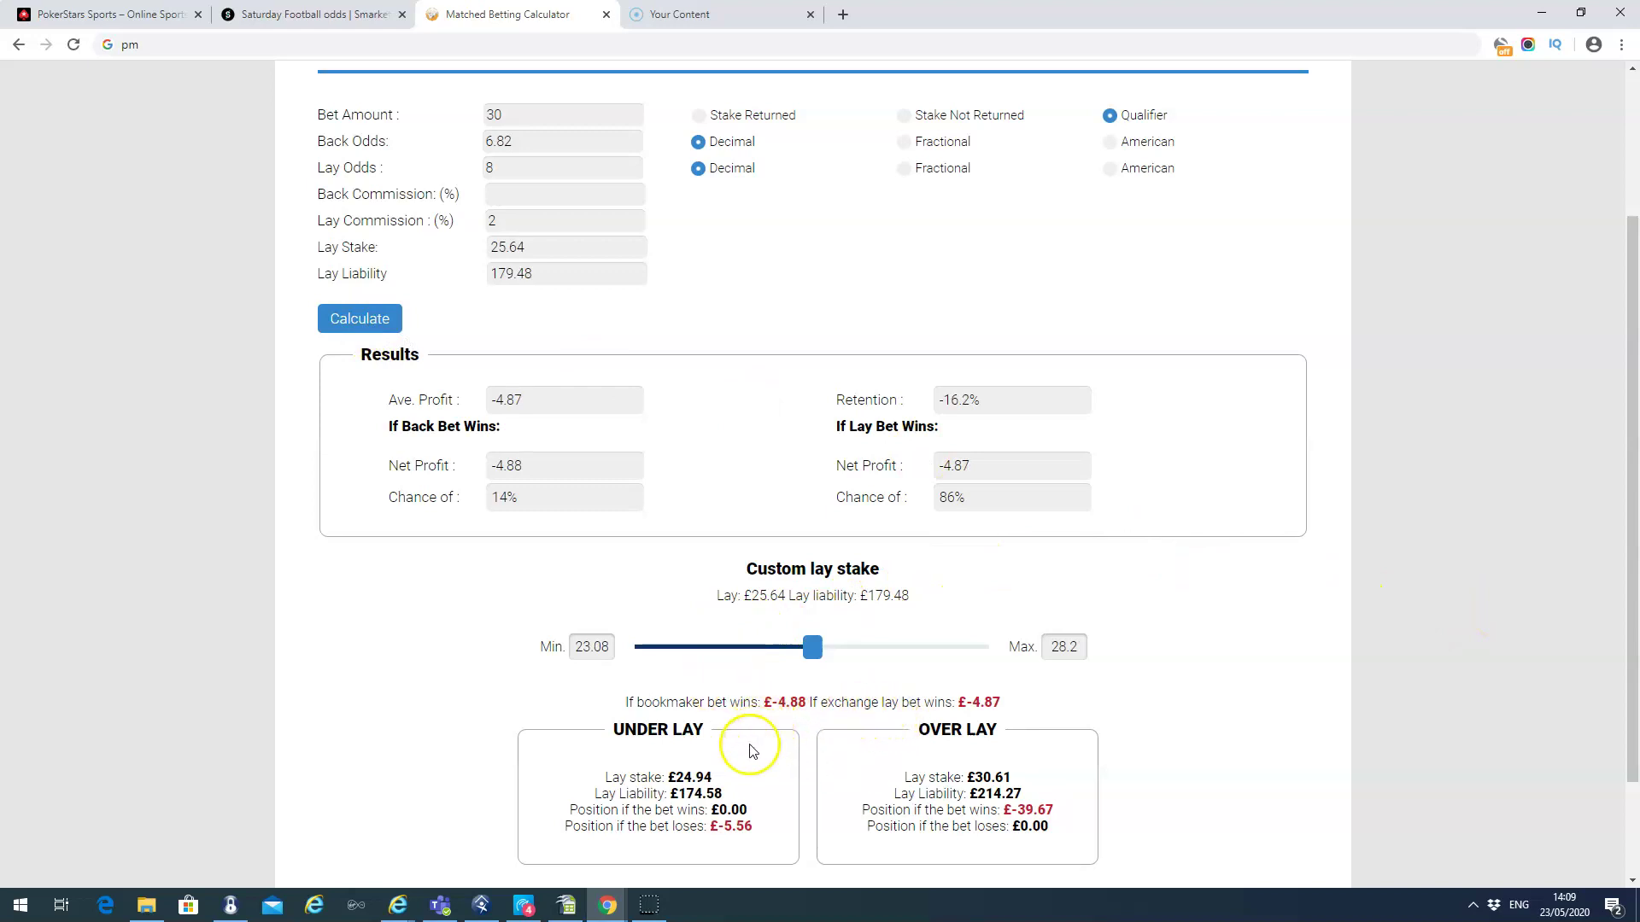
pyautogui.moveTo(714, 810); pyautogui.dragTo(764, 810)
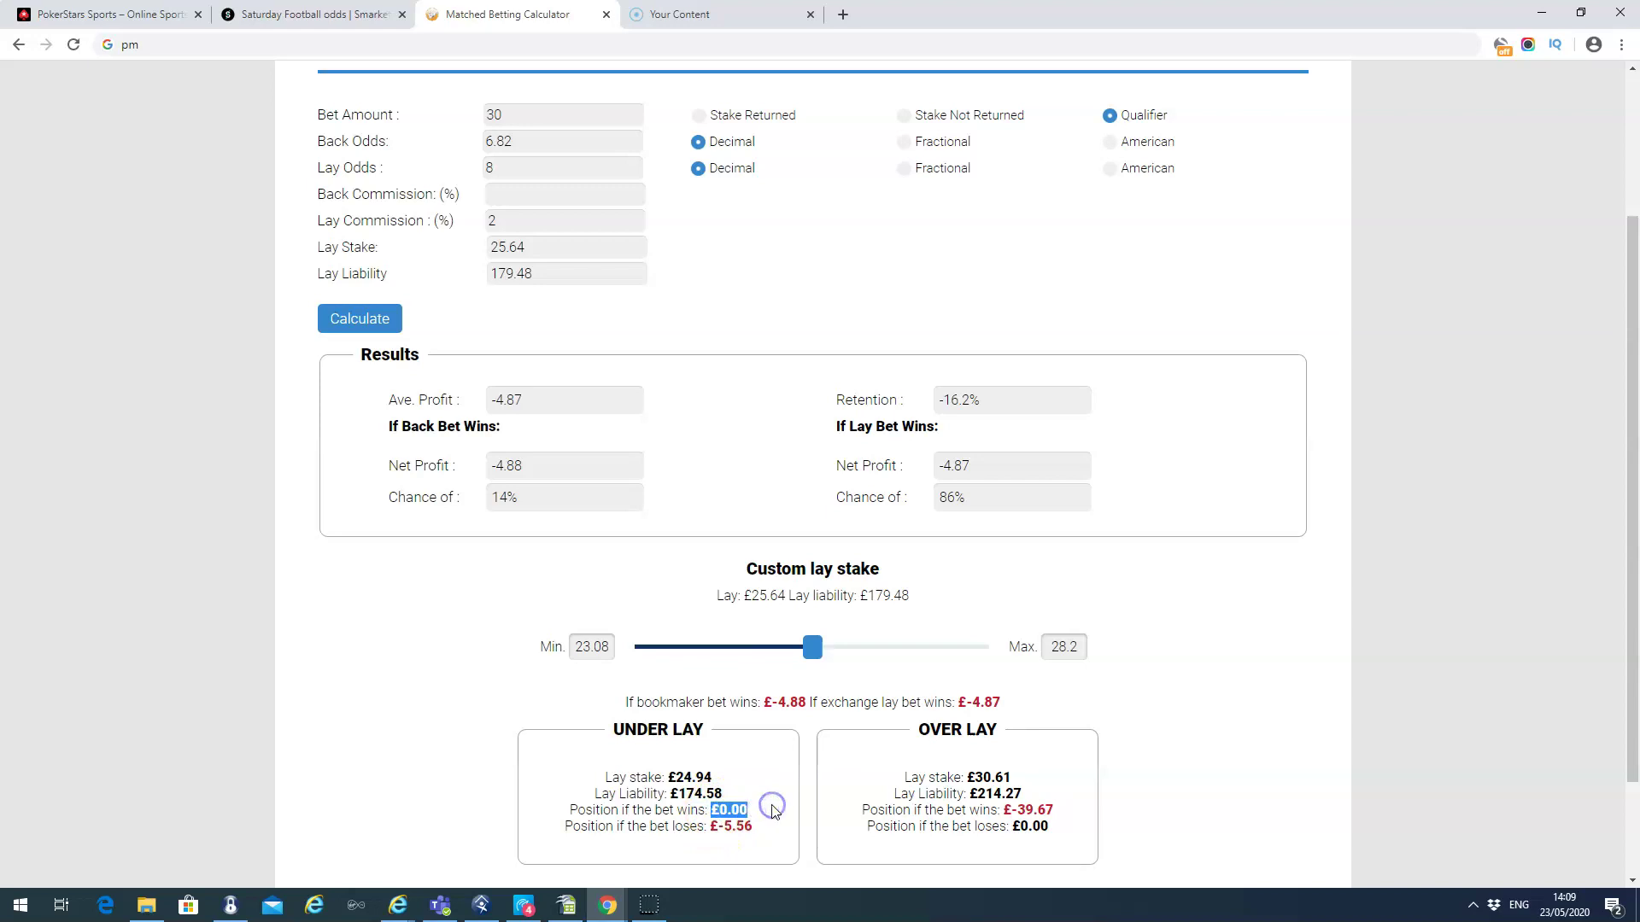